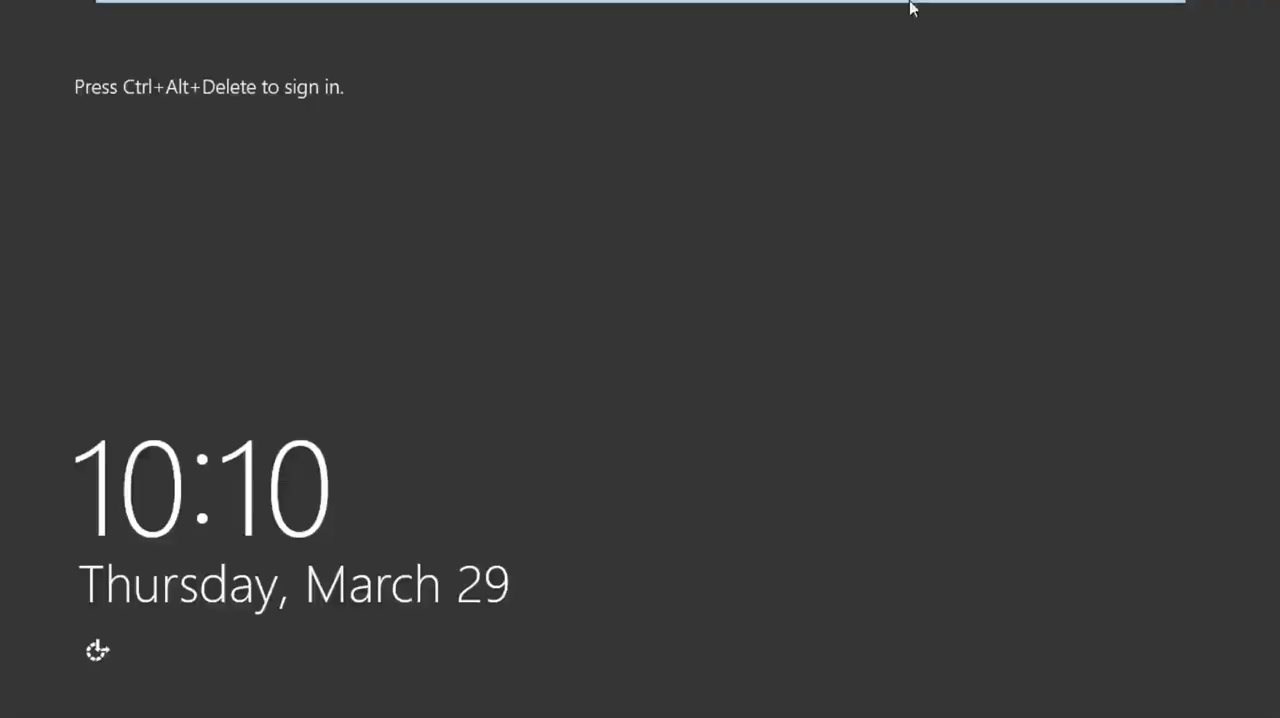
- Sign in to the SYS2 server as the other user administrator with the account password, and dismiss the Shutdown Event Tracker
mouse_move(910, 6)
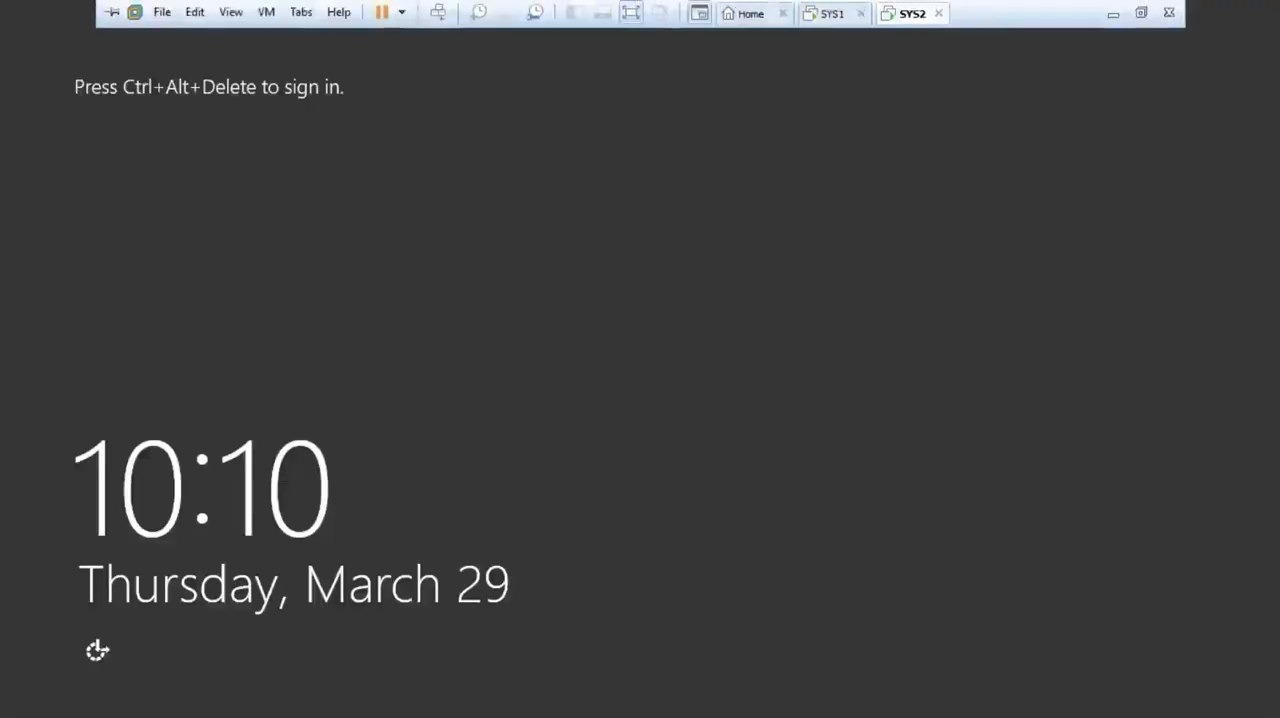
click(439, 13)
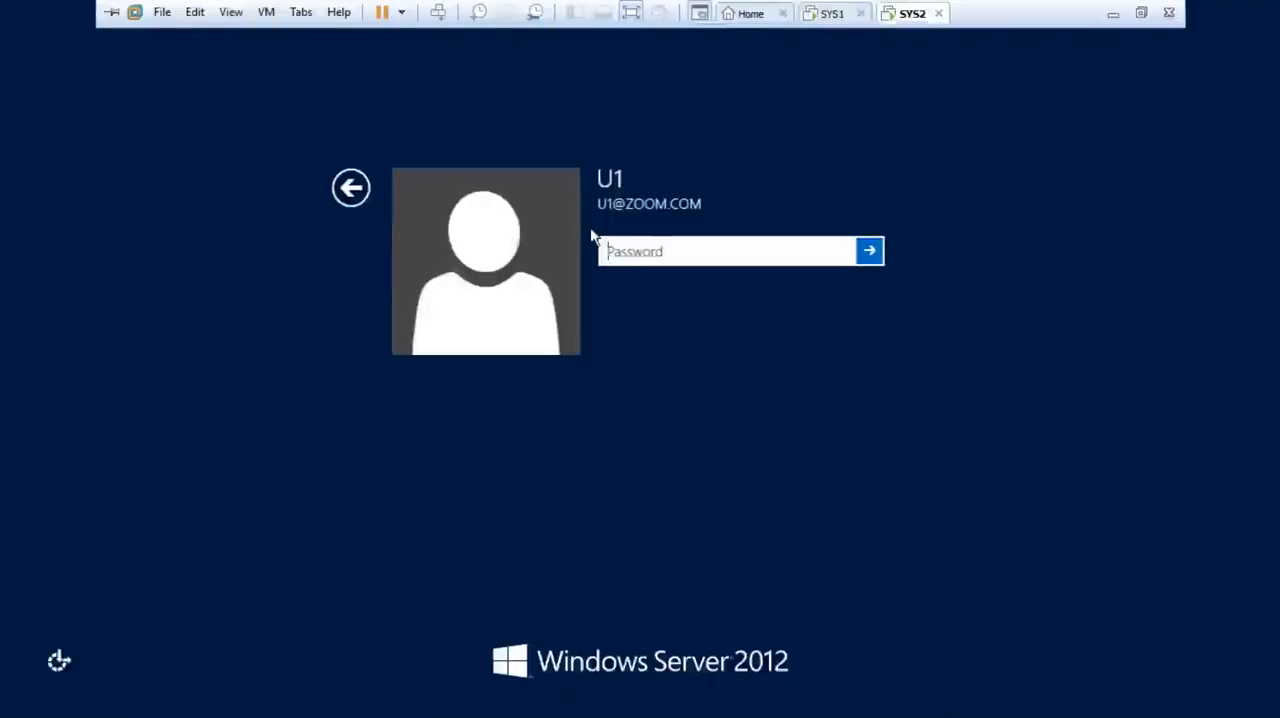
click(362, 188)
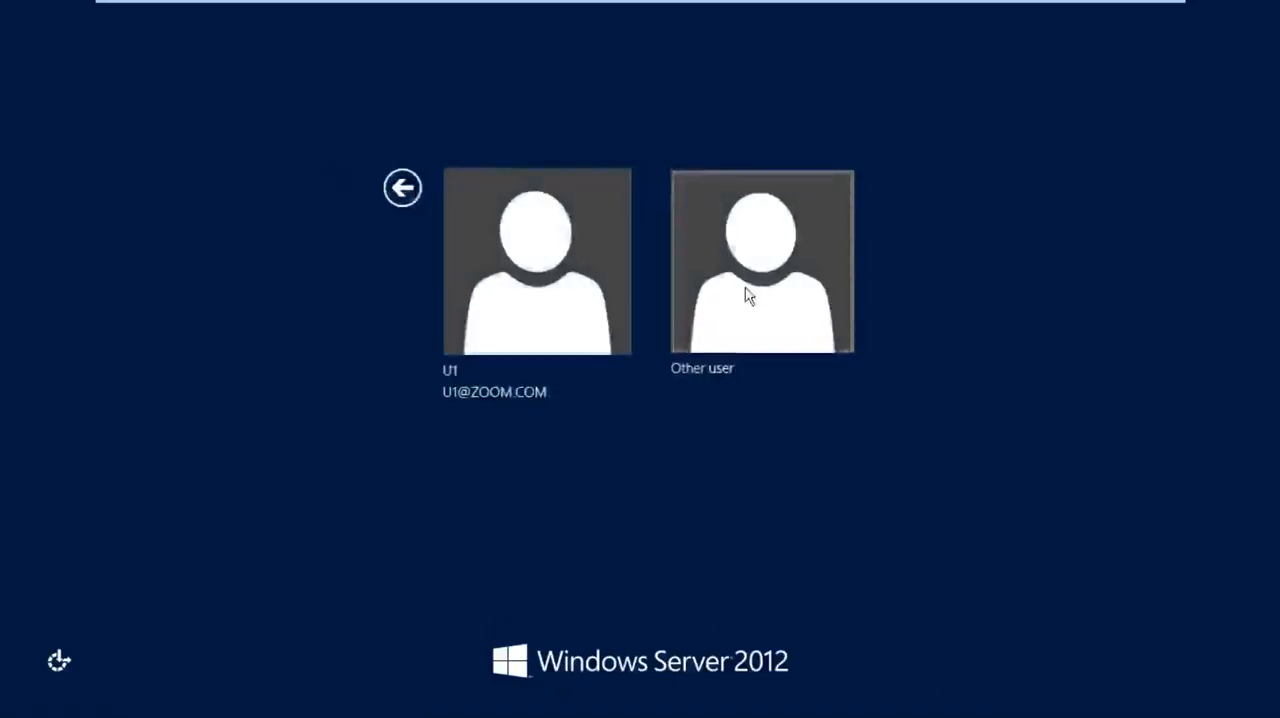
click(746, 294)
text(ad)
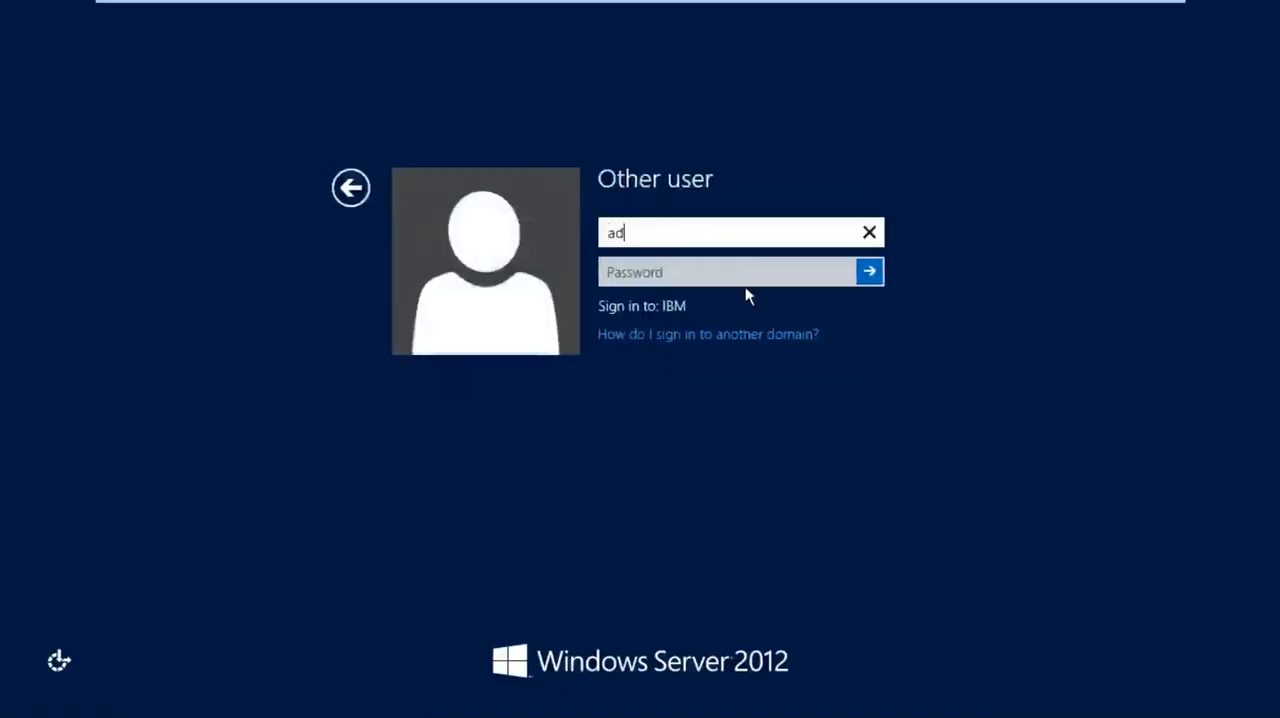
text(ministrator)
key(Tab)
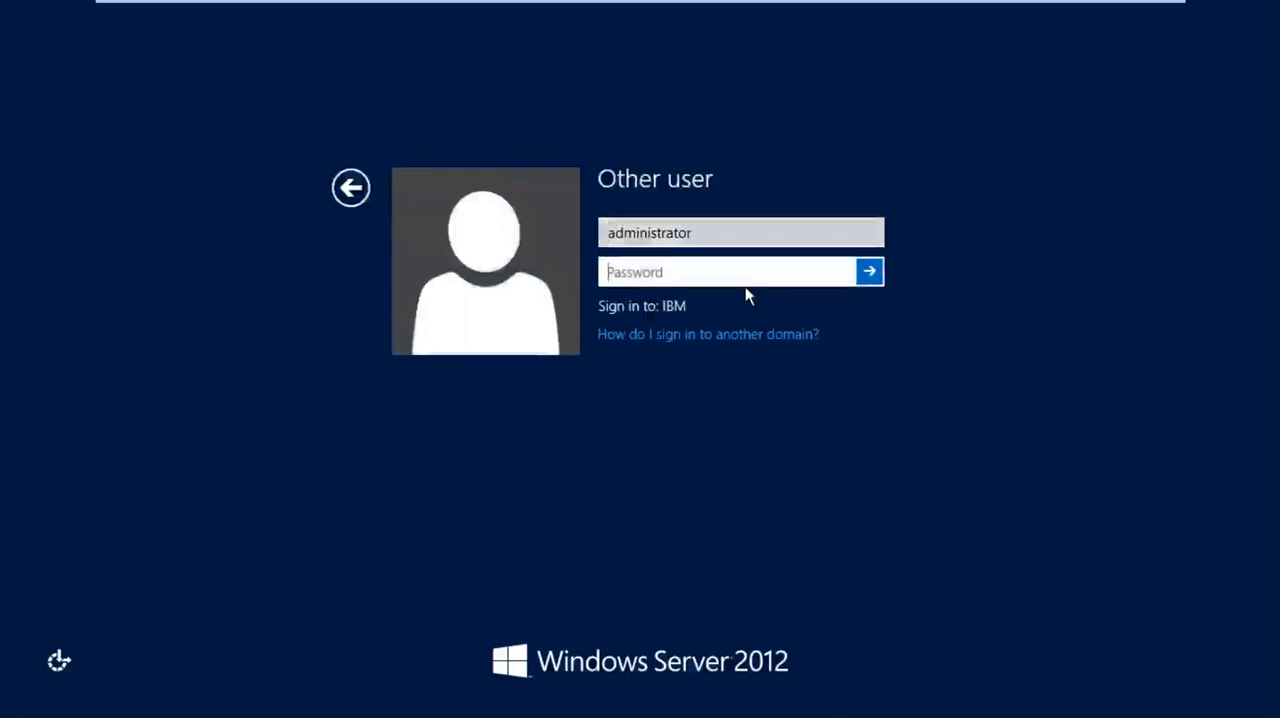
text(•••••••••)
click(866, 270)
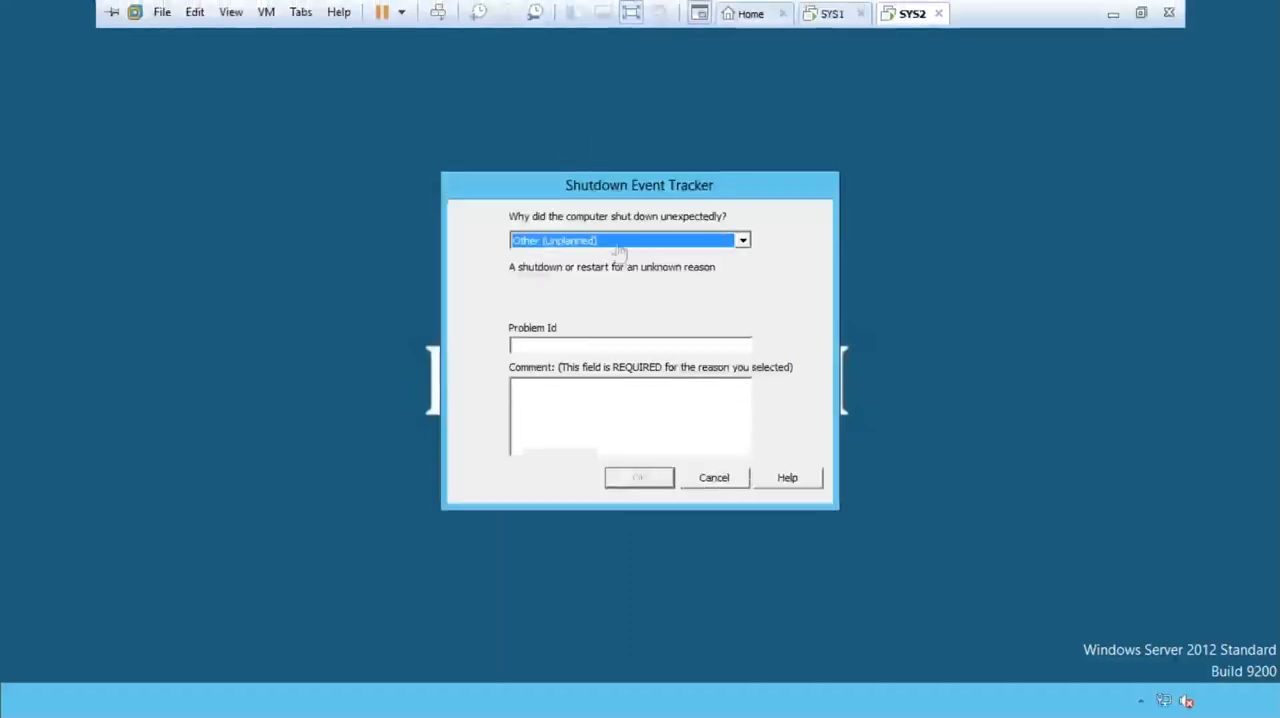
click(729, 479)
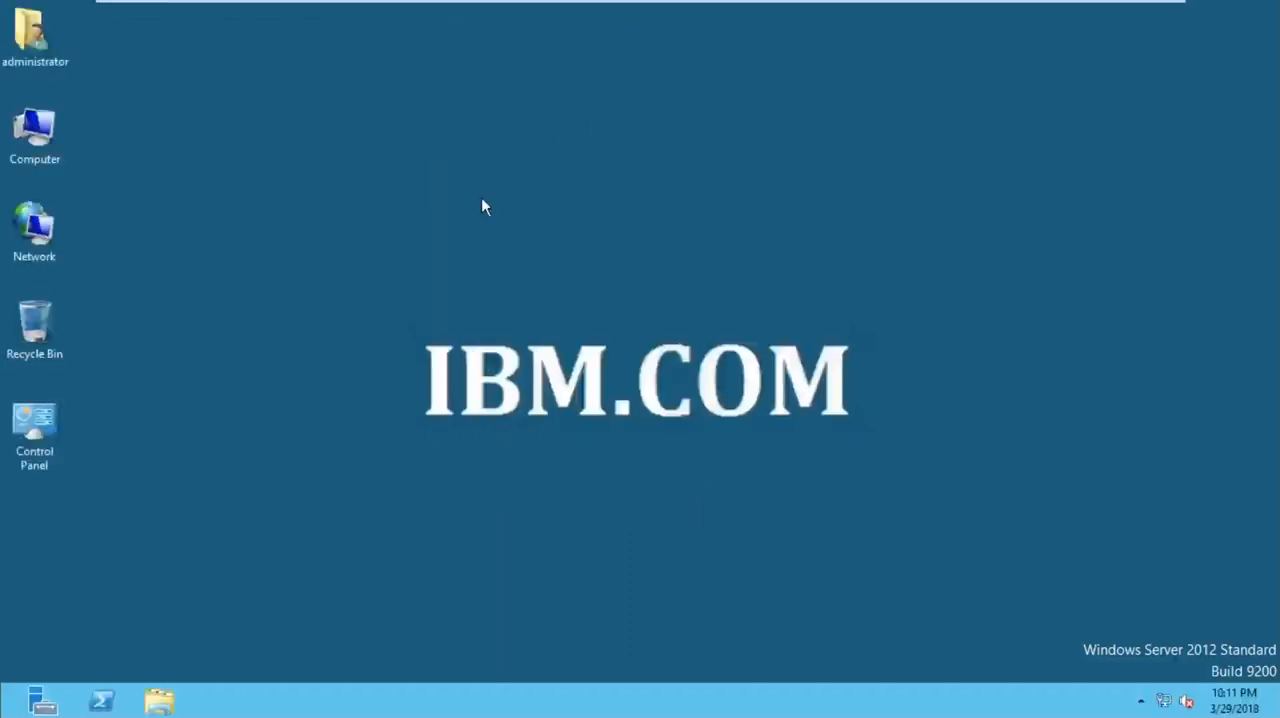
- Open Active Directory Administrative Center maximized and display the IBM (local) domain
key(super)
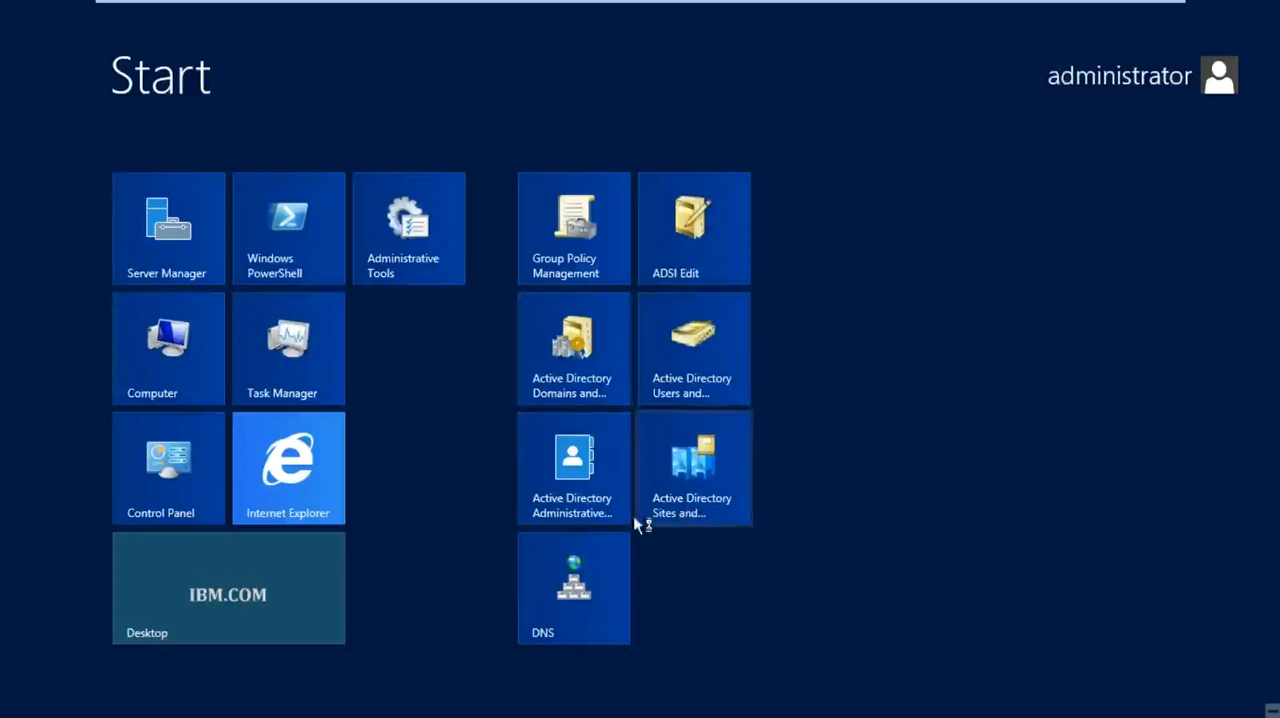
click(594, 503)
click(597, 505)
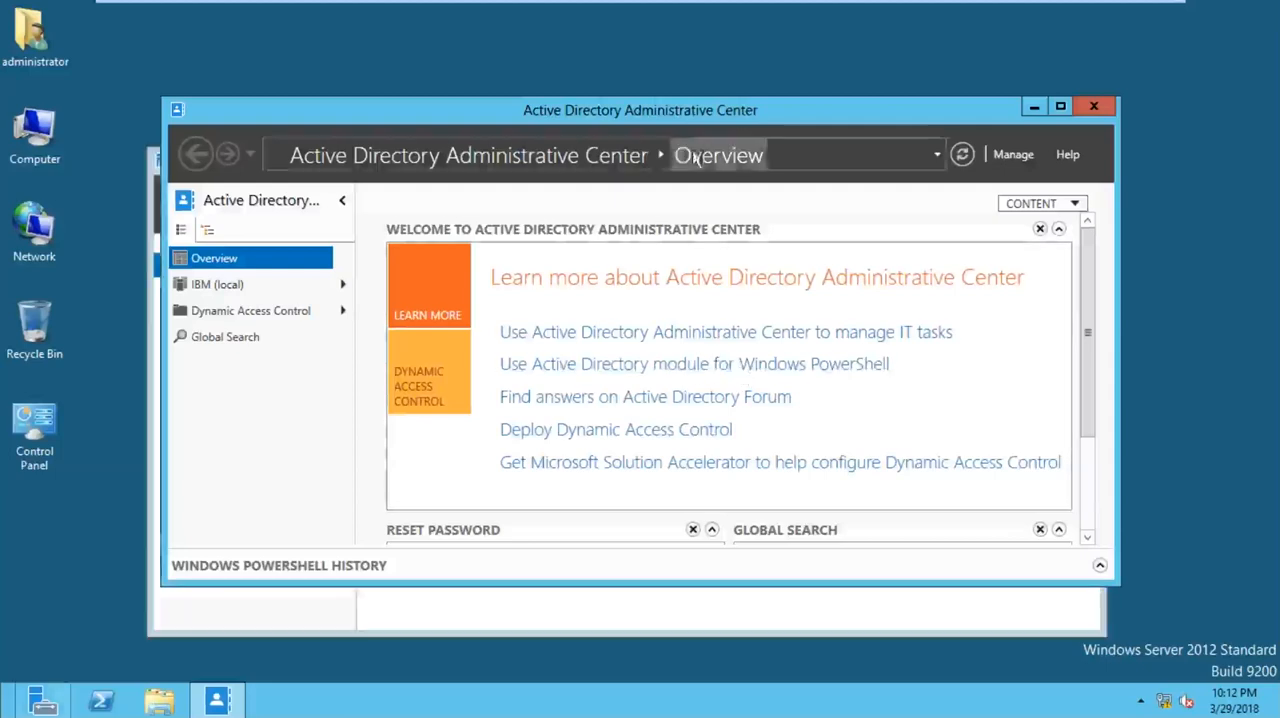
double_click(736, 112)
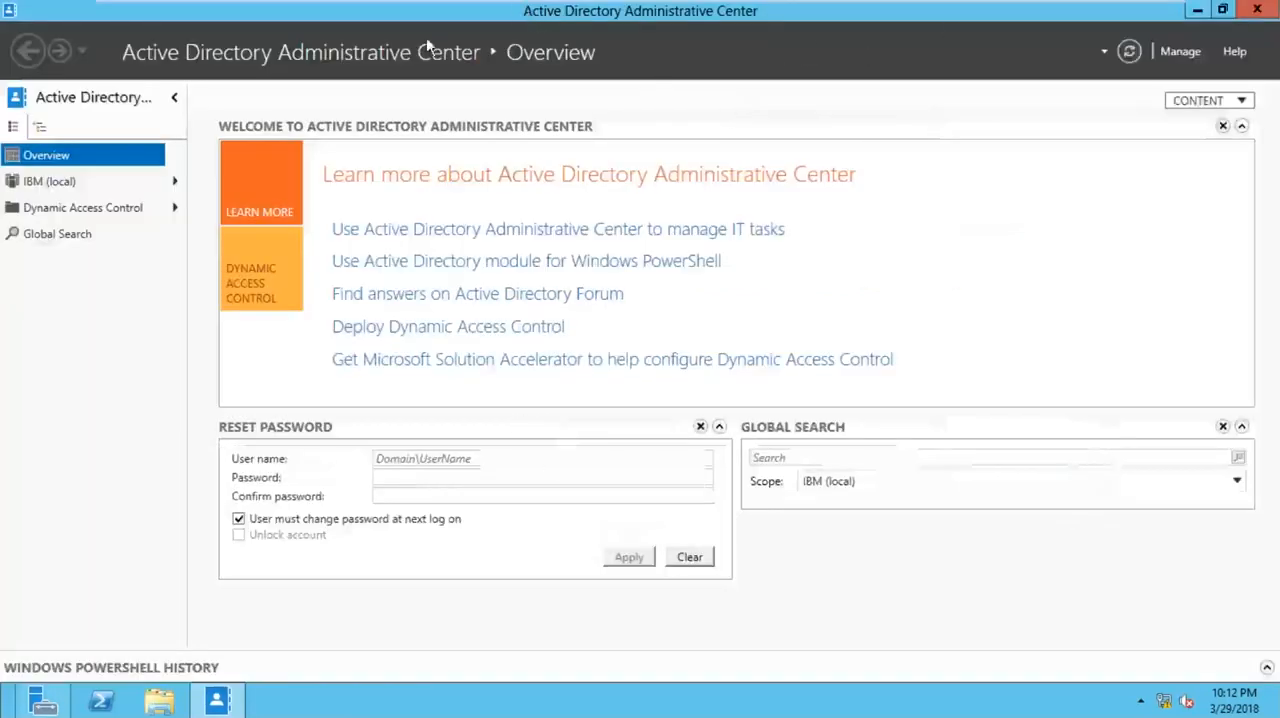
key(ctrl)
click(49, 190)
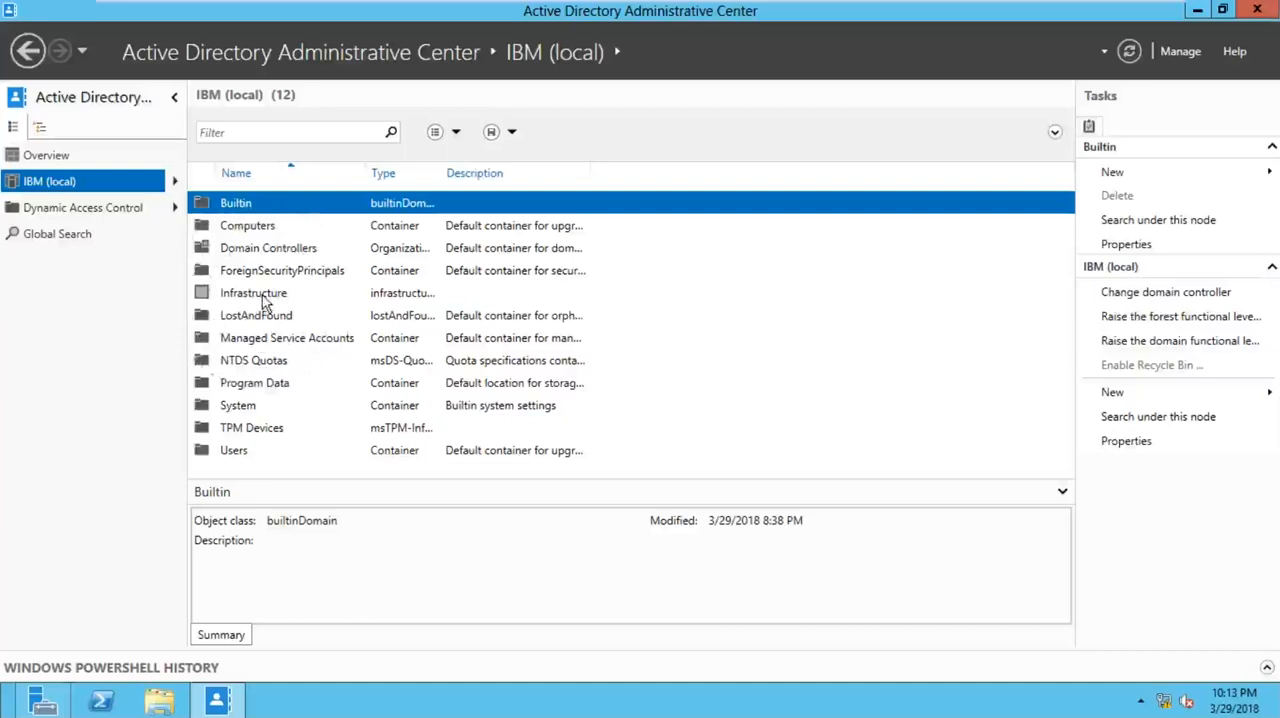
- Check the current forest and domain functional levels of IBM.COM and the available forest levels without changing them
click(1138, 328)
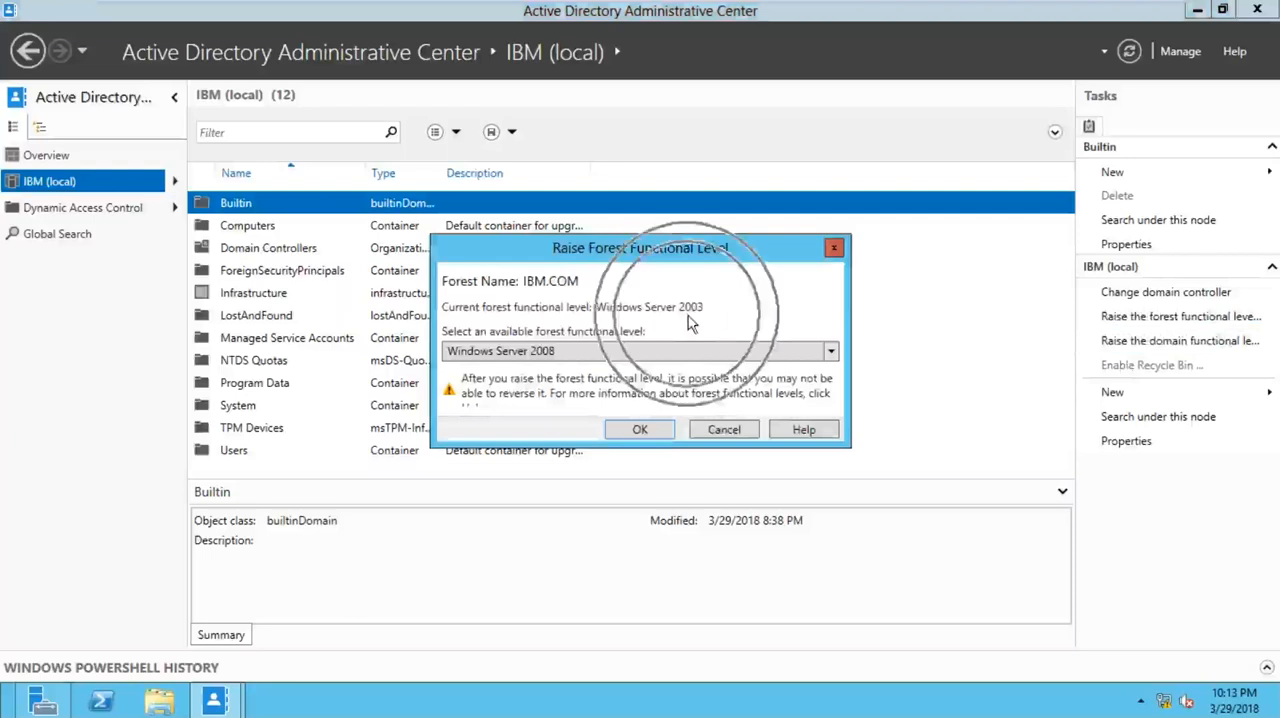
click(652, 353)
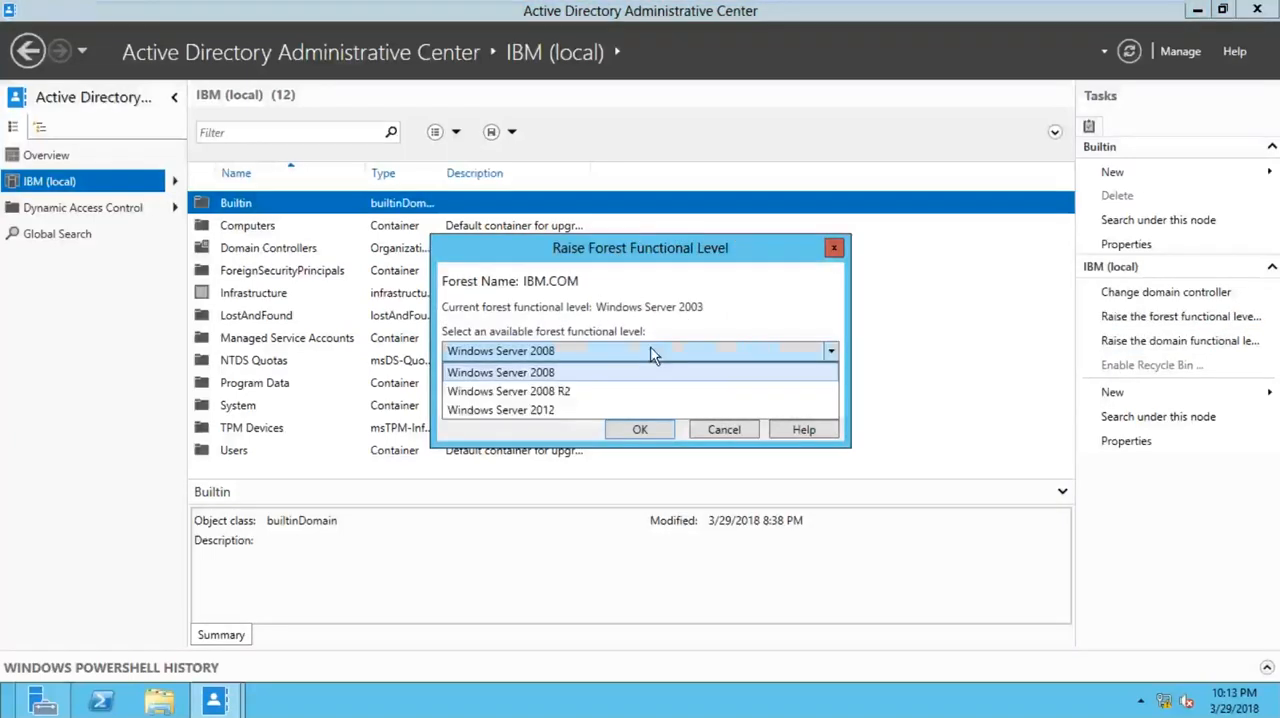
click(652, 372)
click(833, 248)
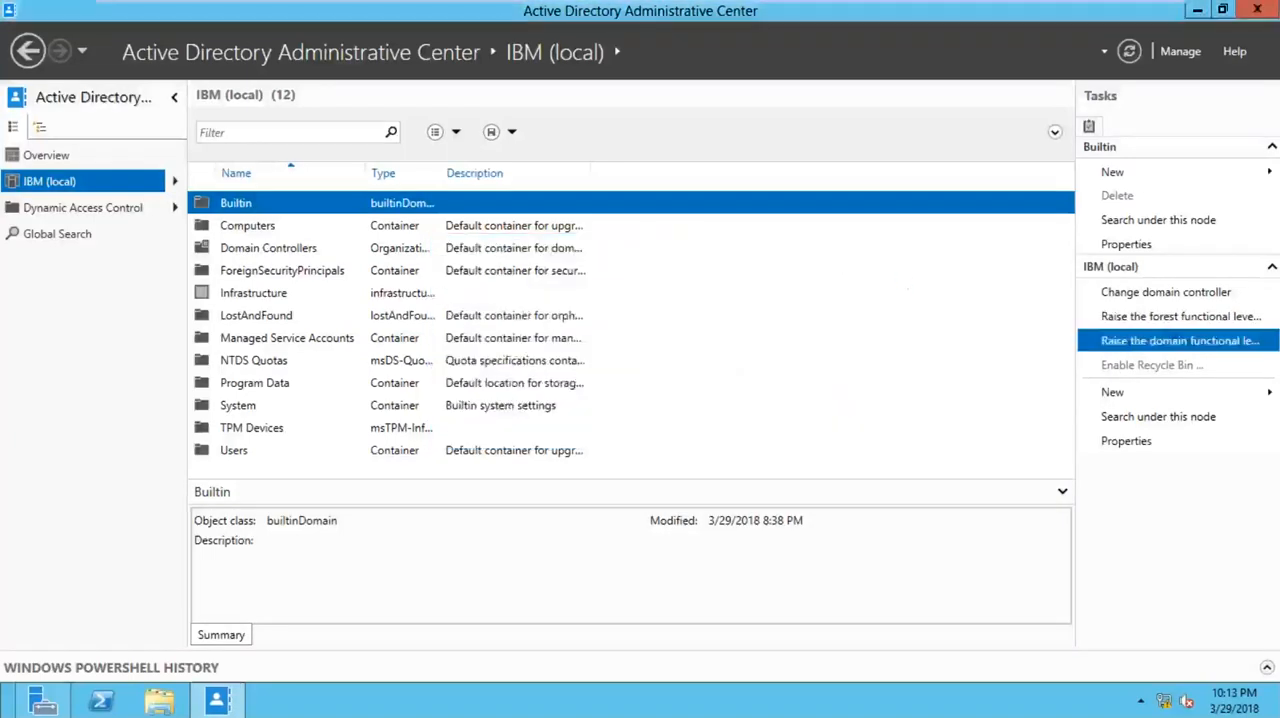
click(1128, 345)
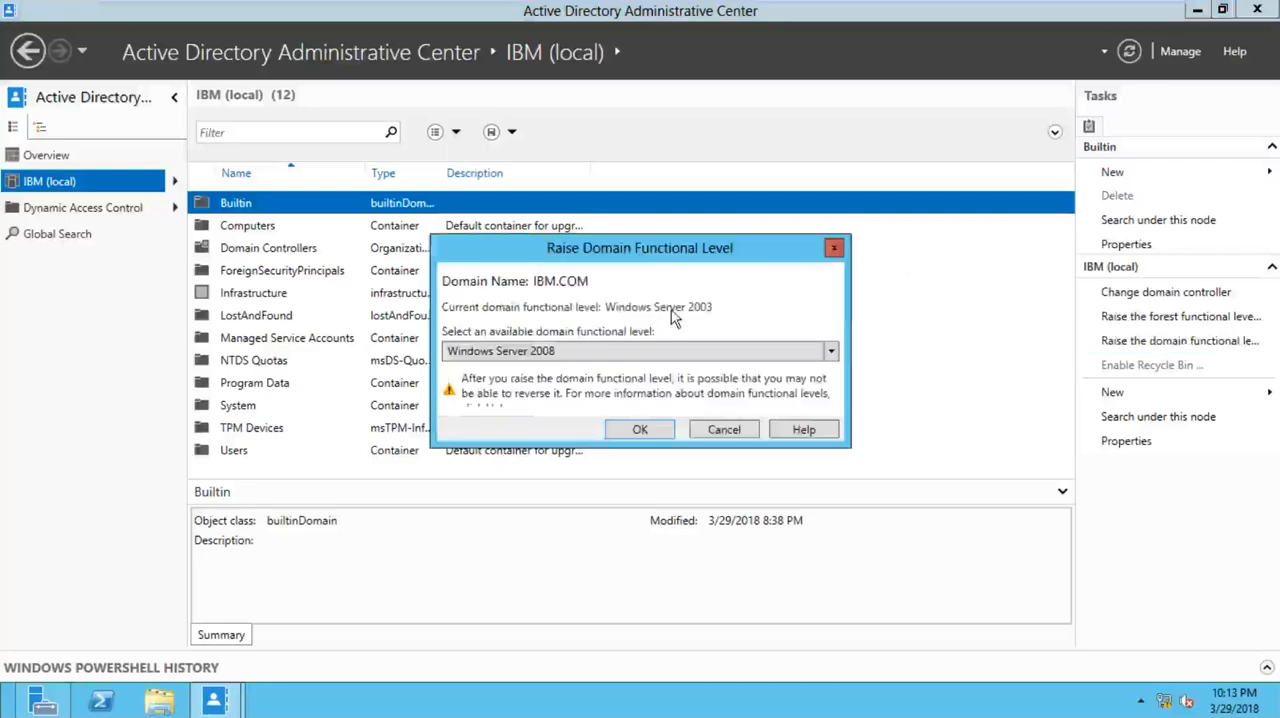
click(833, 248)
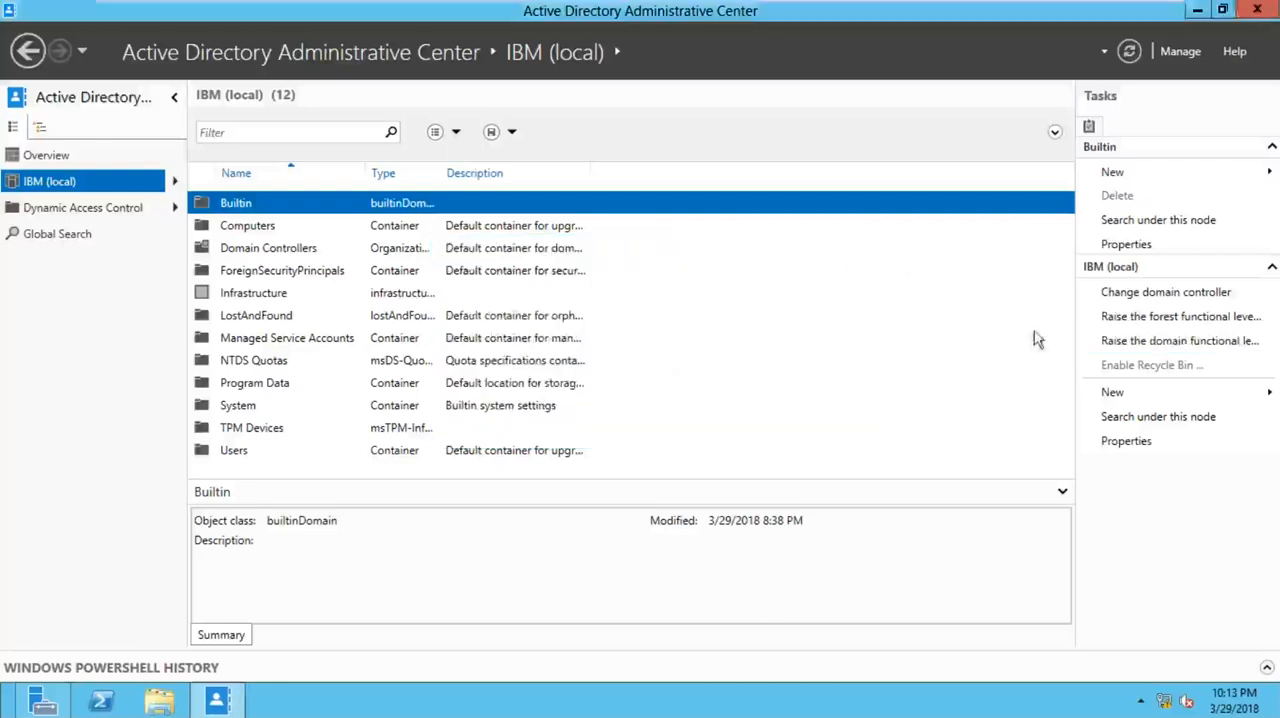
- Raise the IBM.COM forest functional level to Windows Server 2008 R2 and accept the confirmation
click(1134, 316)
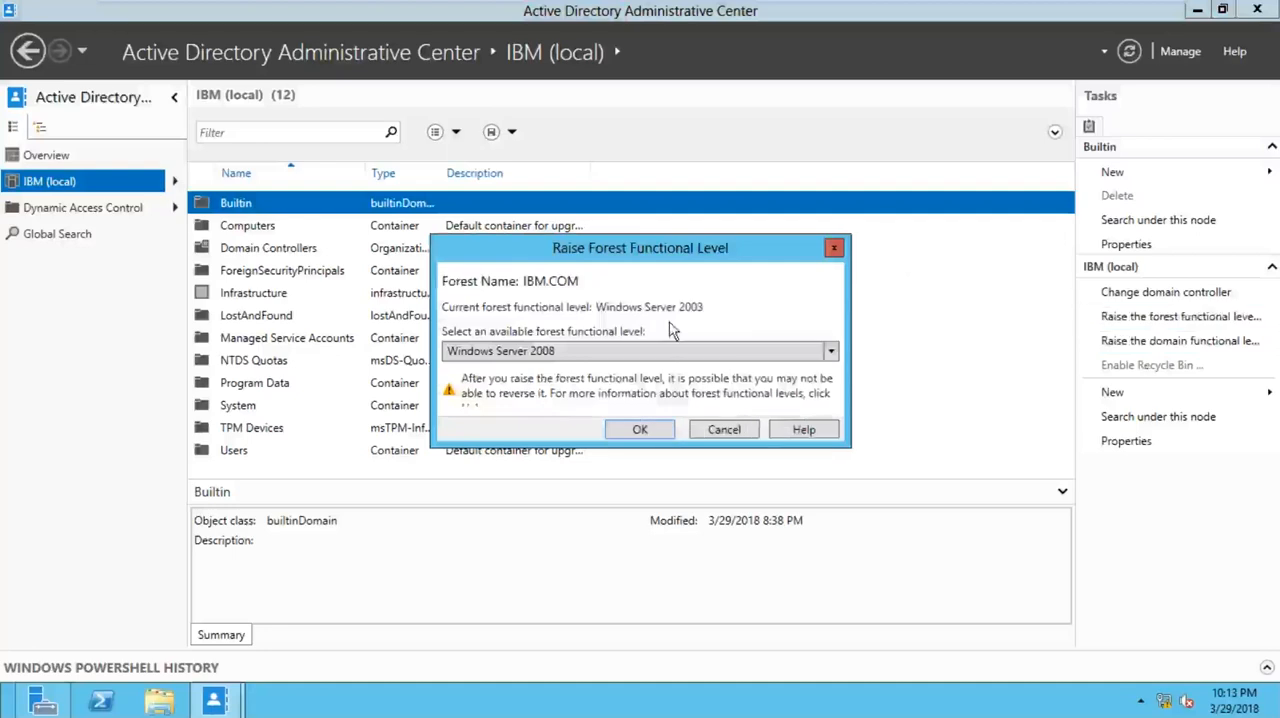
click(593, 352)
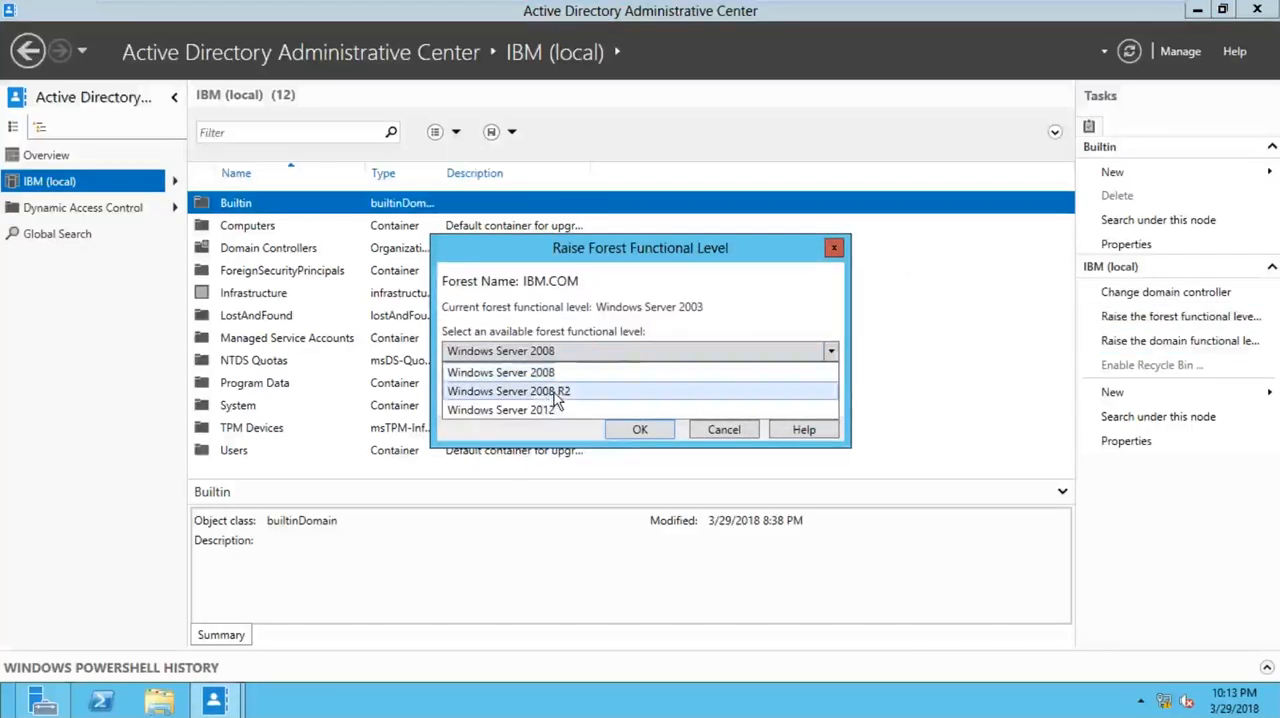
click(556, 393)
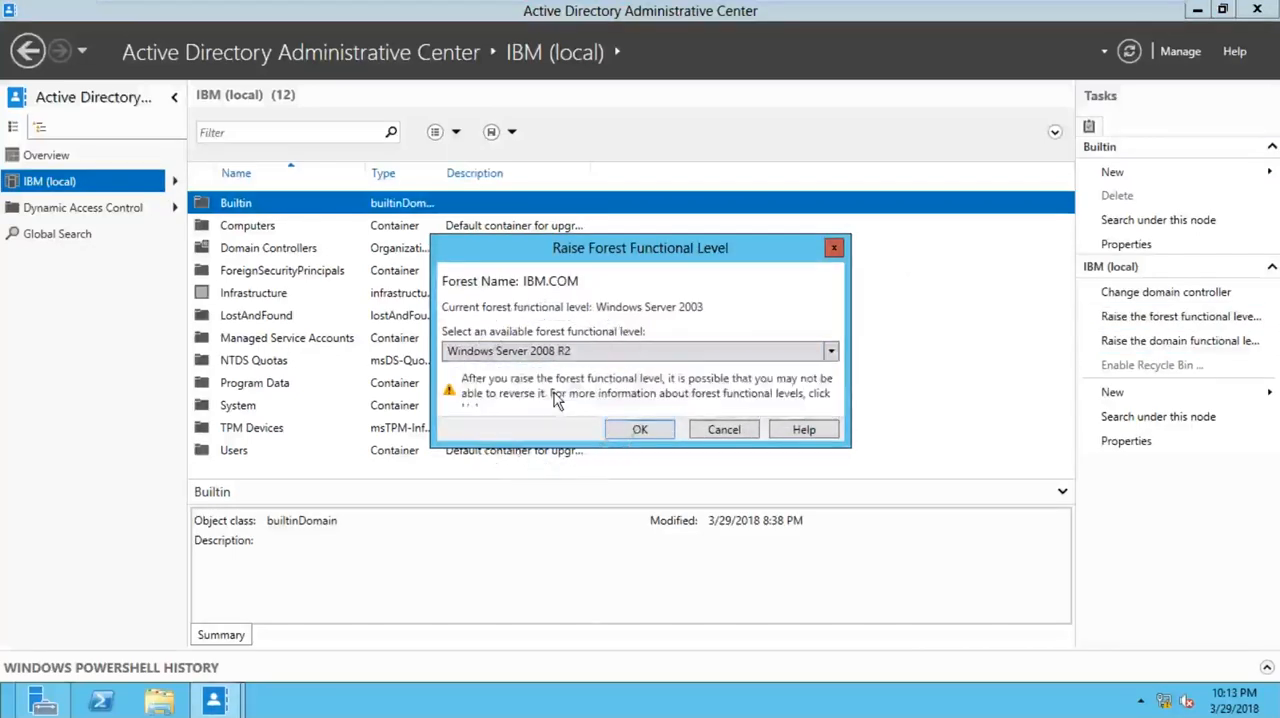
click(625, 432)
click(706, 418)
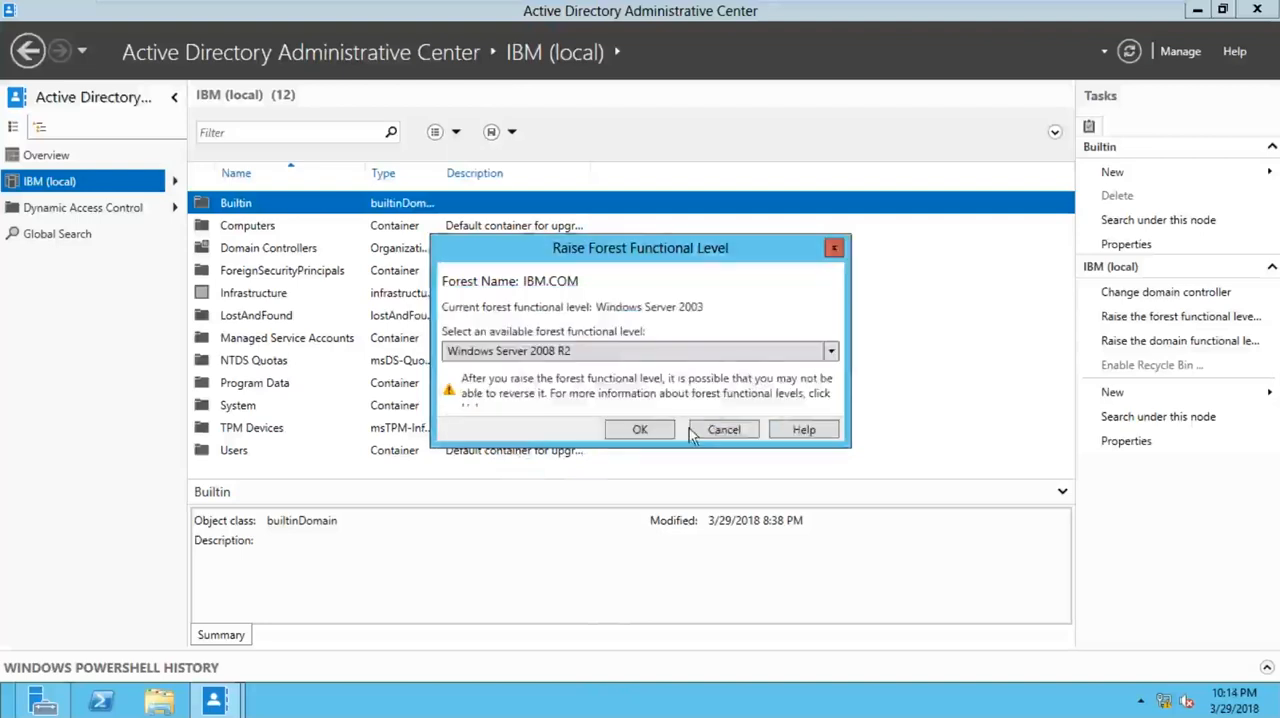
click(60, 698)
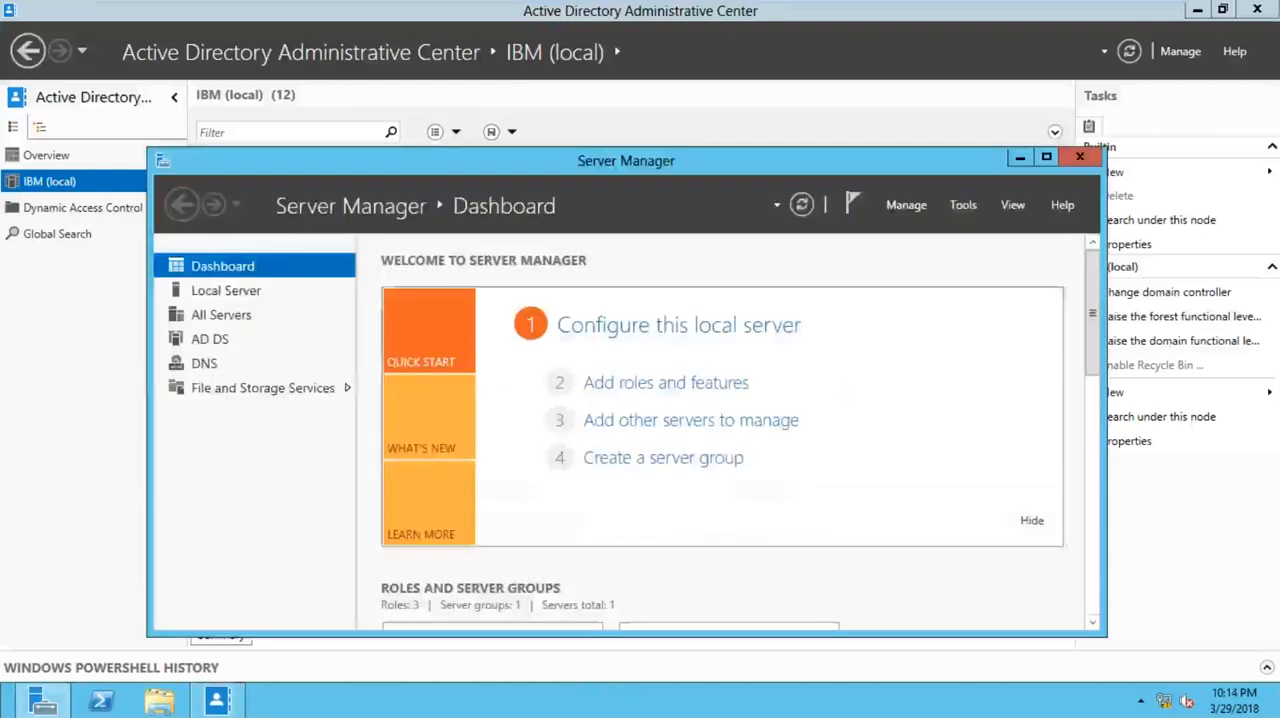
click(1020, 157)
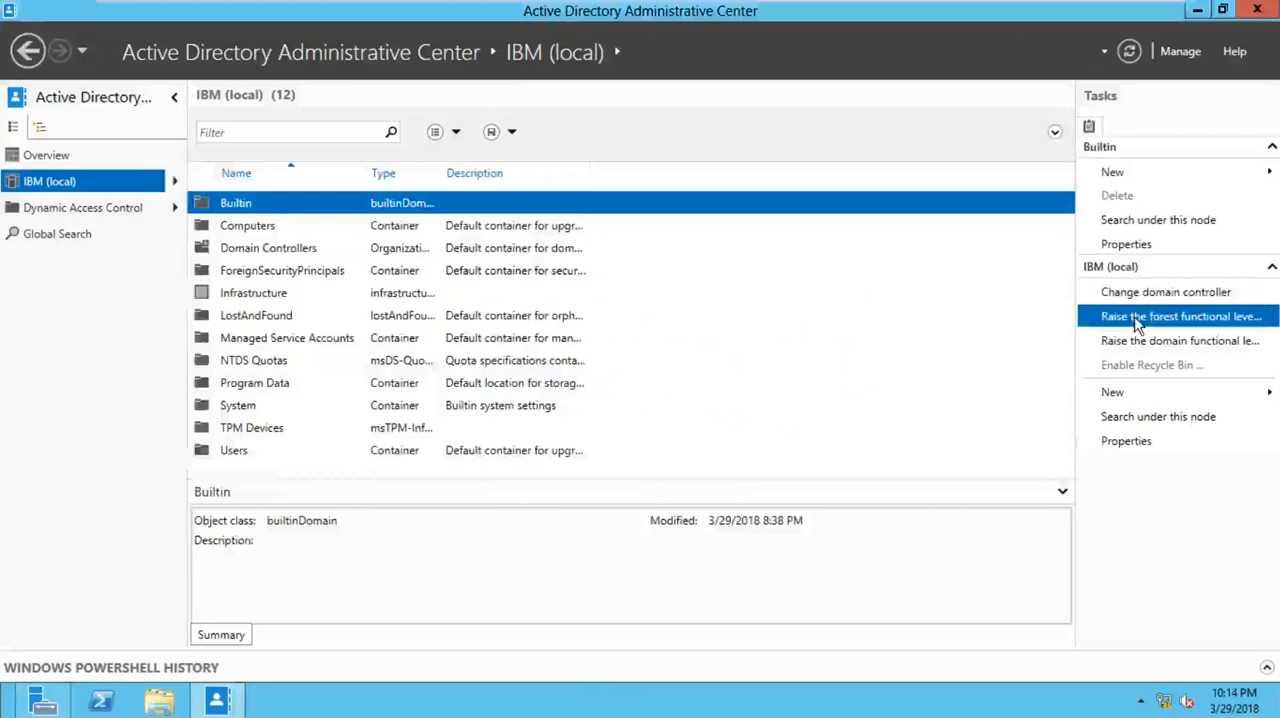
- Review the forest's functional level and the levels still available, leaving the setting as it is
click(1137, 318)
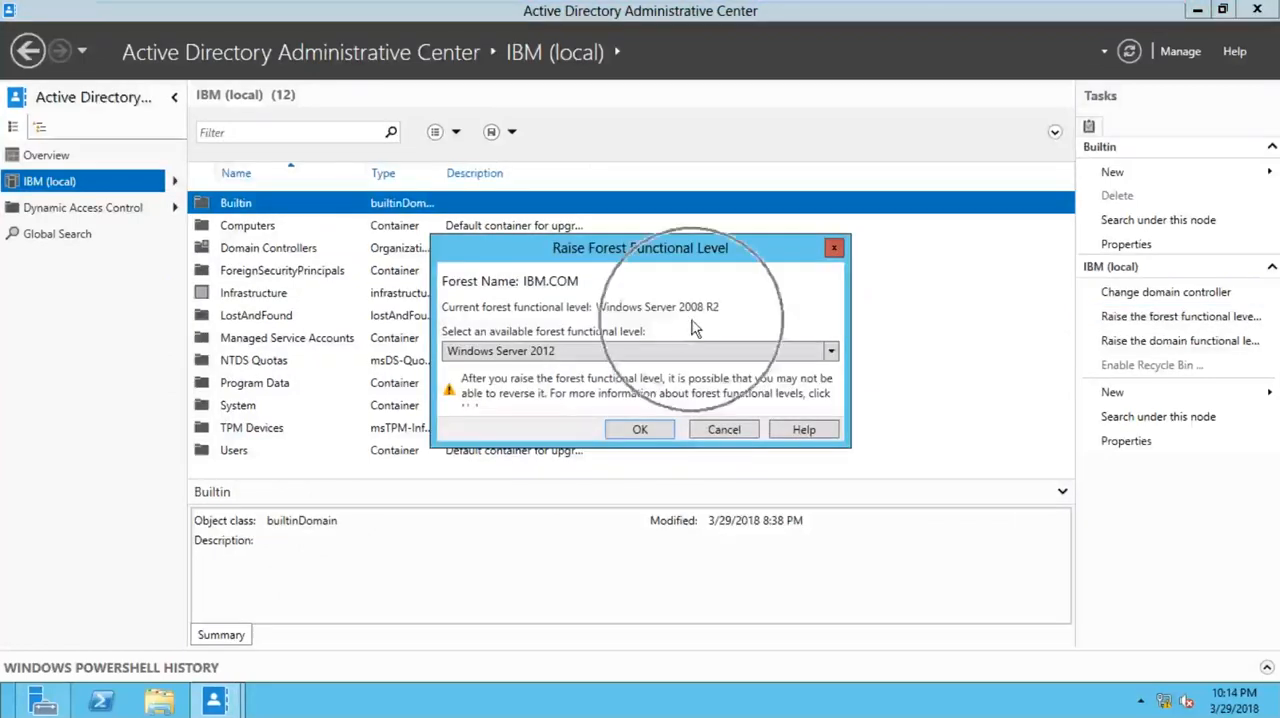
click(690, 352)
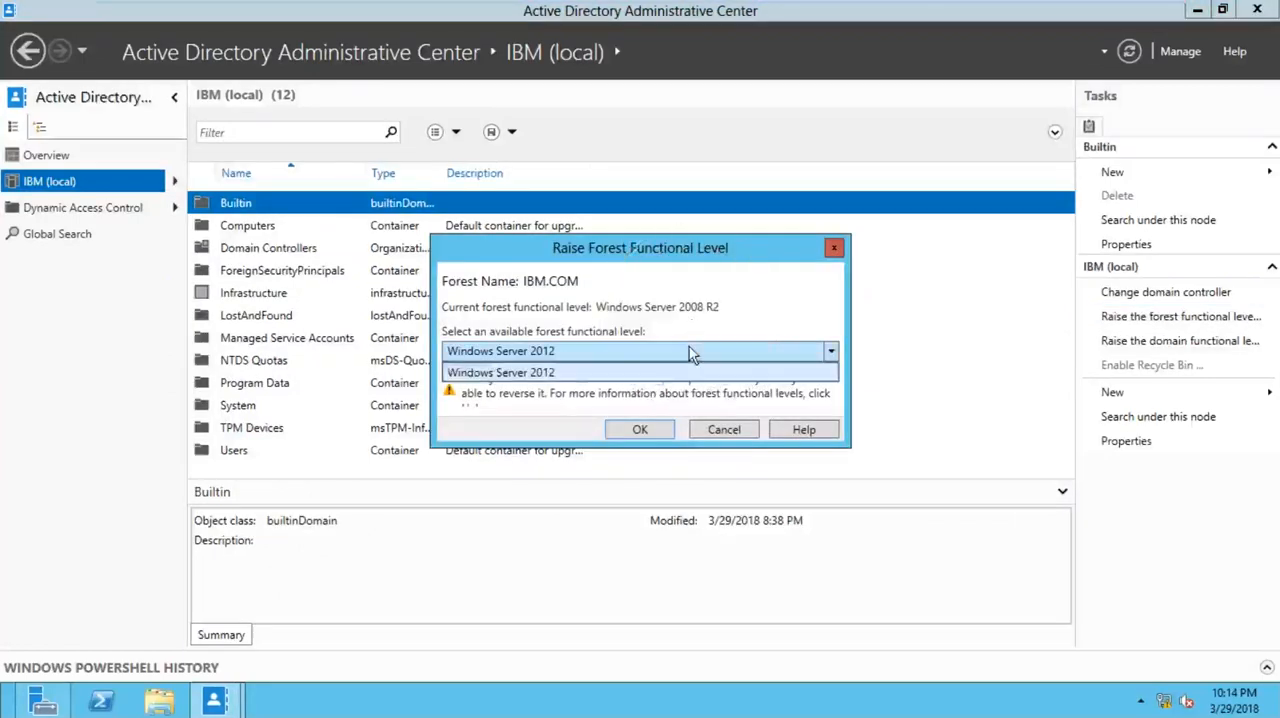
click(690, 351)
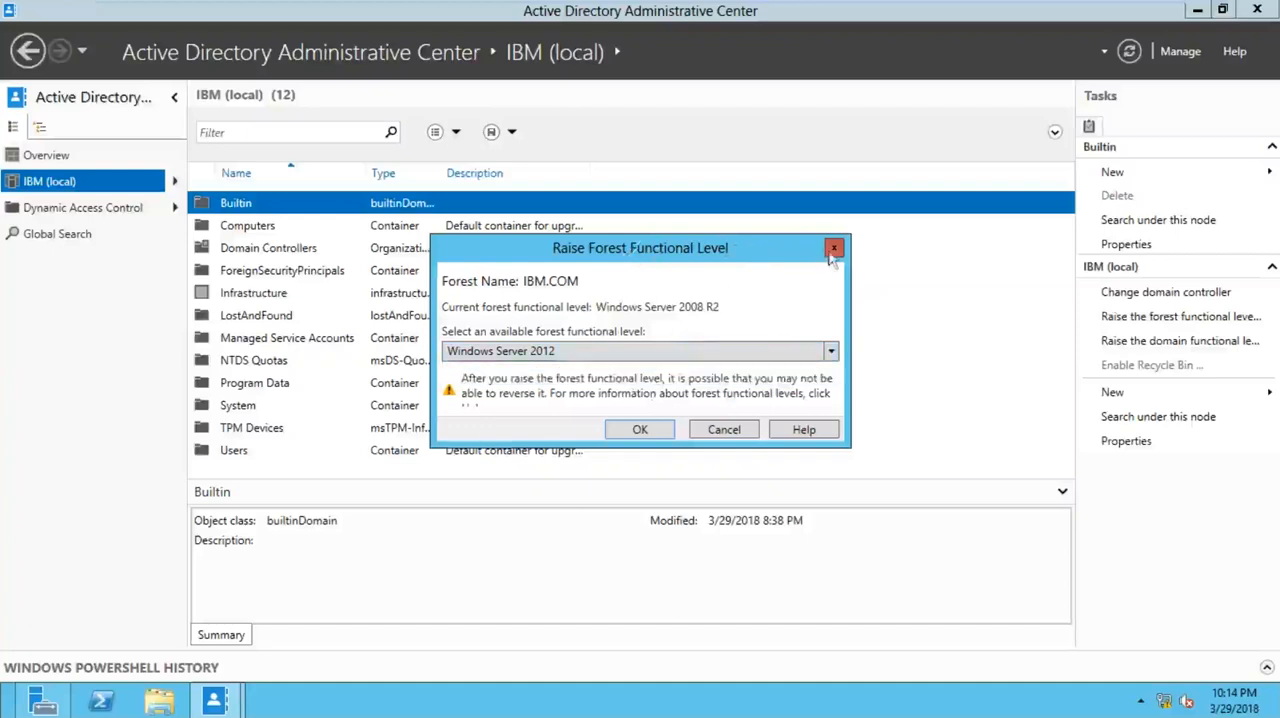
click(833, 248)
- Raise the IBM.COM domain functional level to Windows Server 2008 R2 and recheck the domain's current level
click(1137, 345)
click(730, 352)
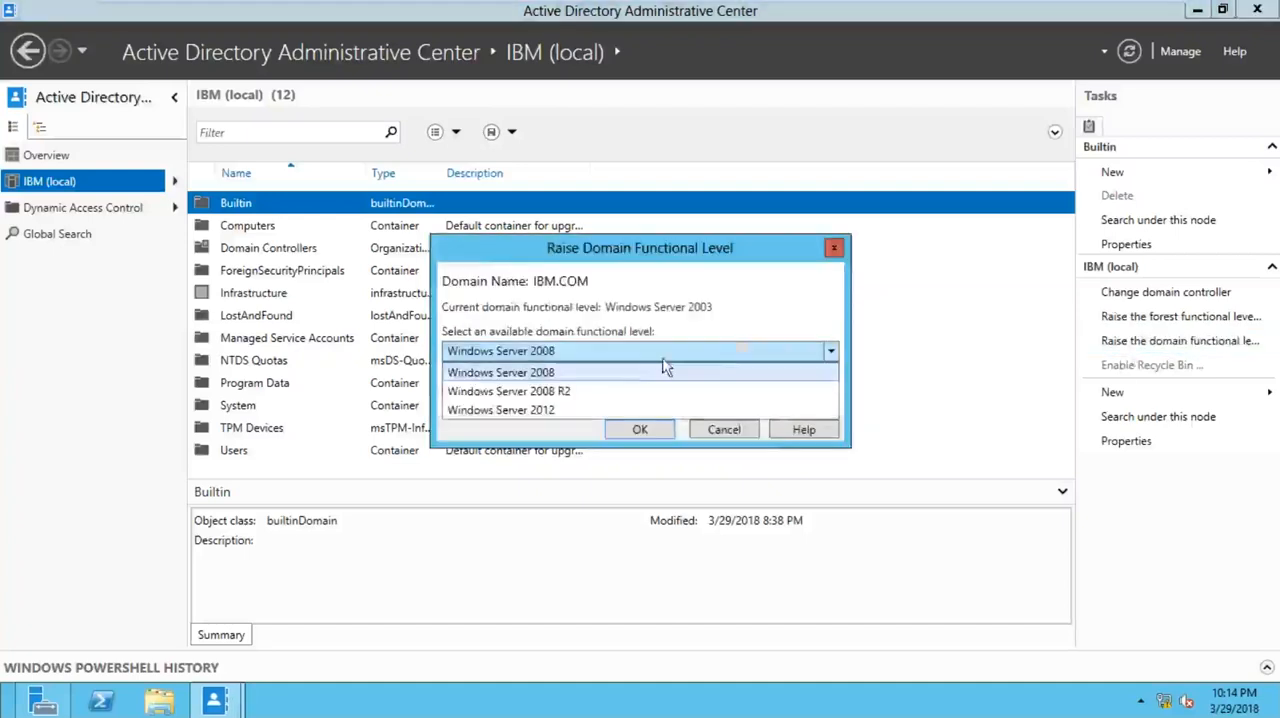
click(611, 384)
click(640, 430)
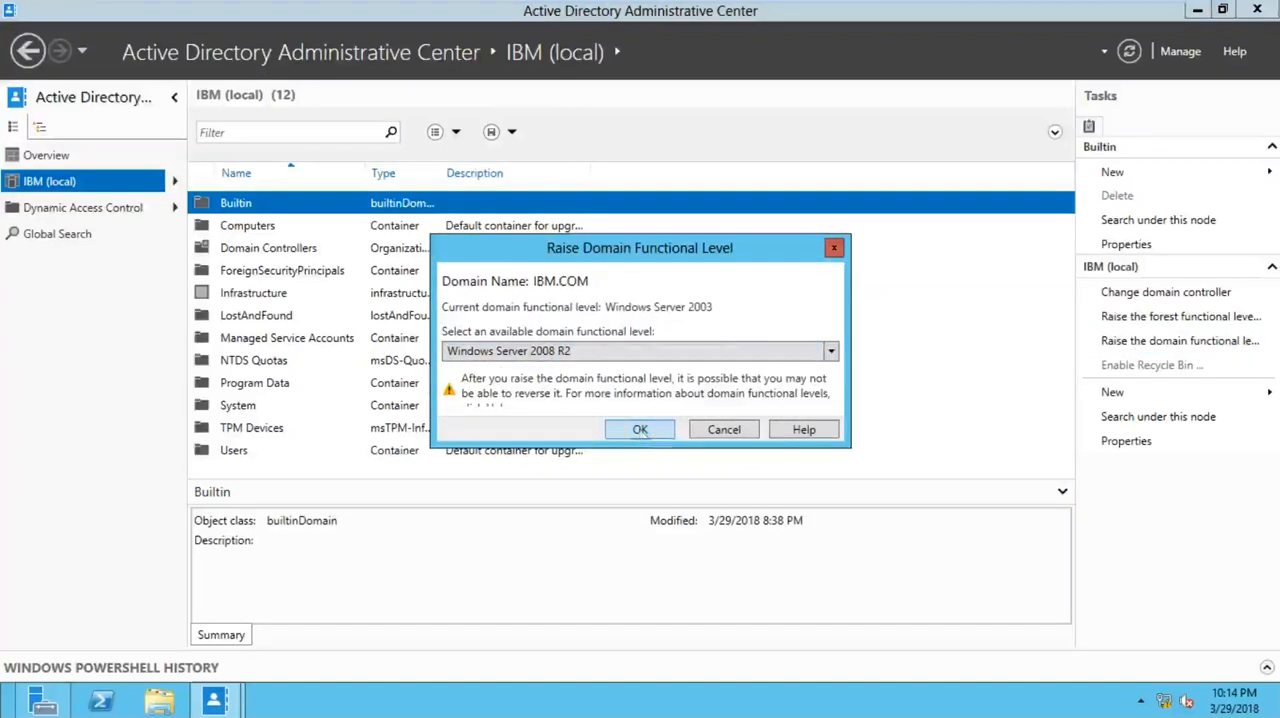
click(708, 418)
click(816, 428)
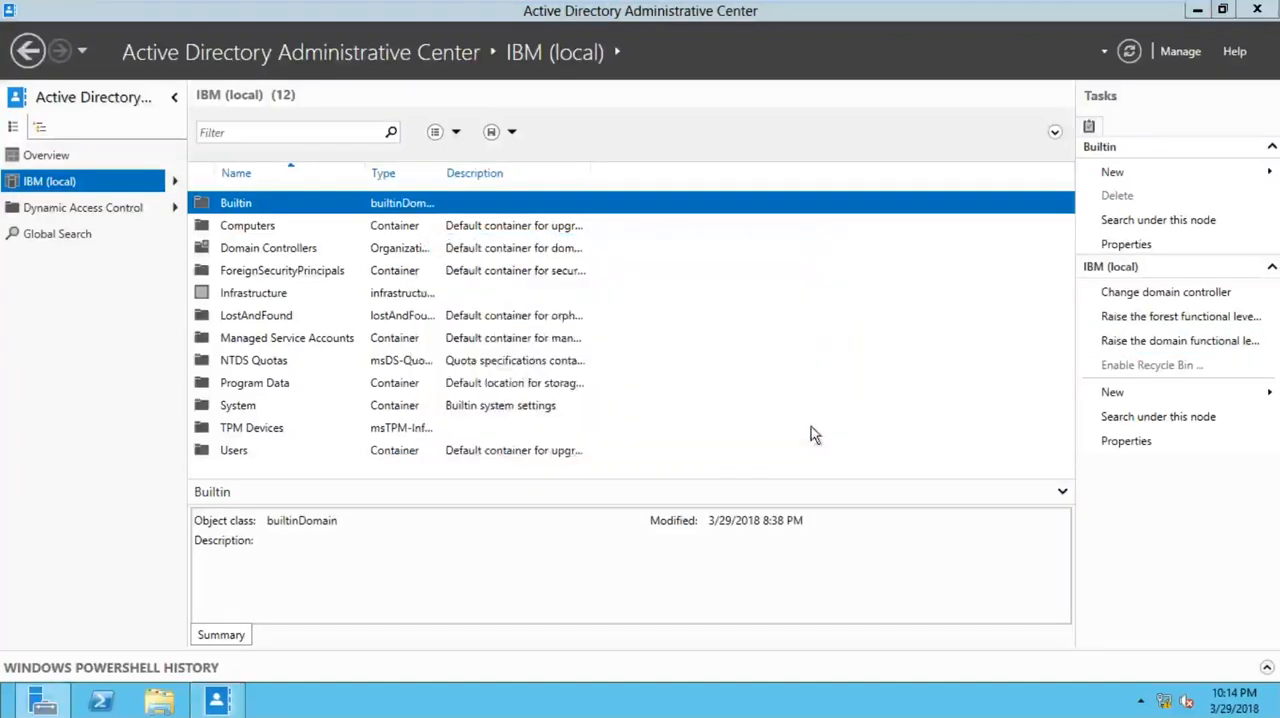
click(1120, 341)
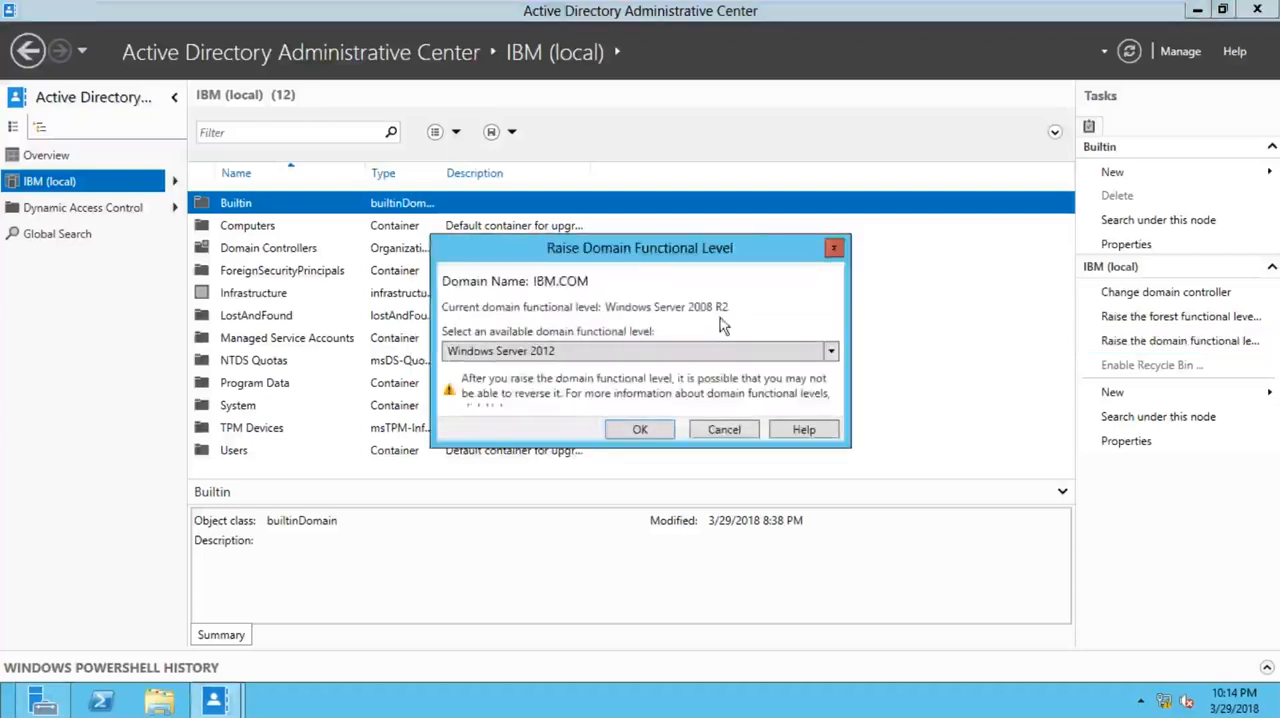
click(840, 249)
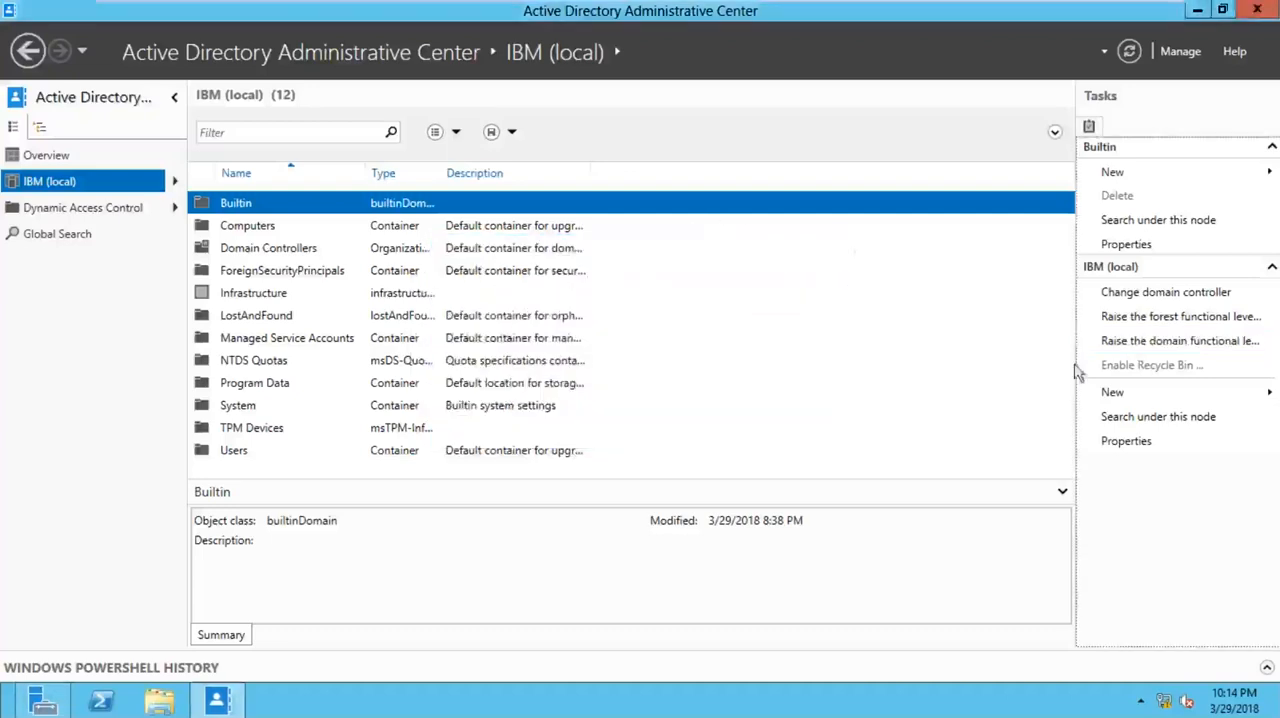
- Refresh the IBM (local) domain view to update its available tasks, including the Recycle Bin option
click(1132, 370)
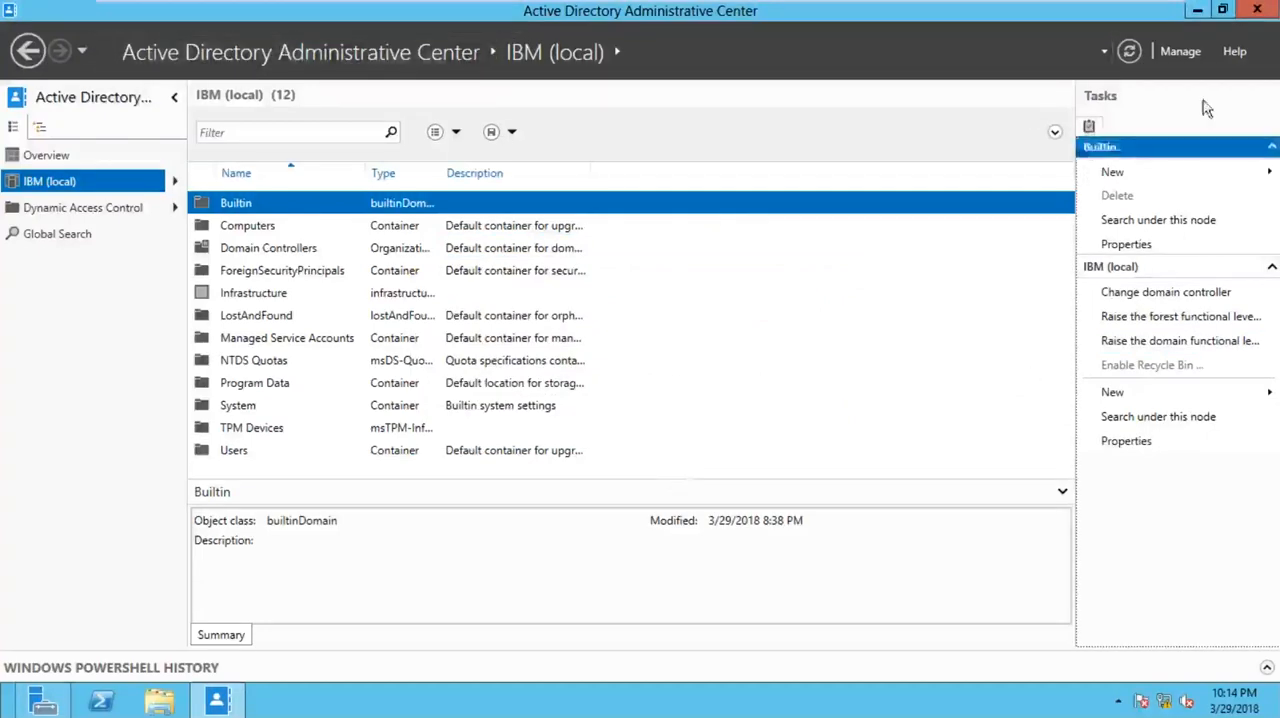
click(1129, 52)
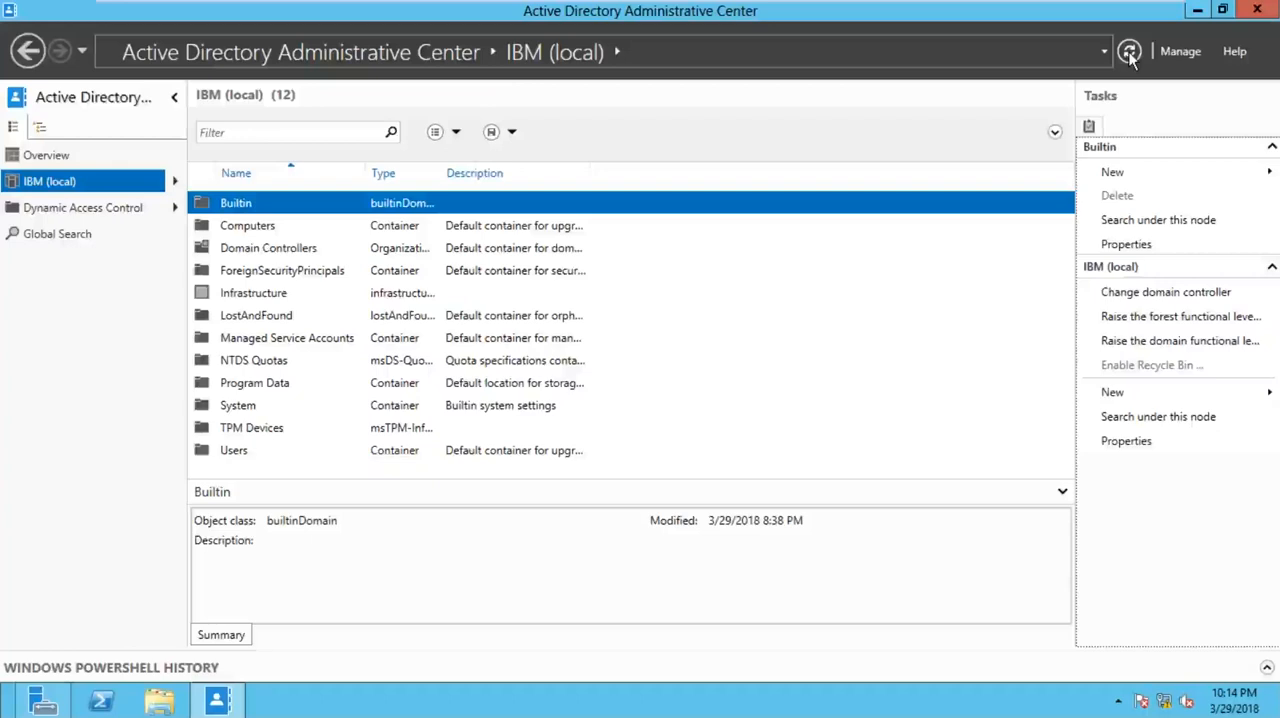
click(1129, 52)
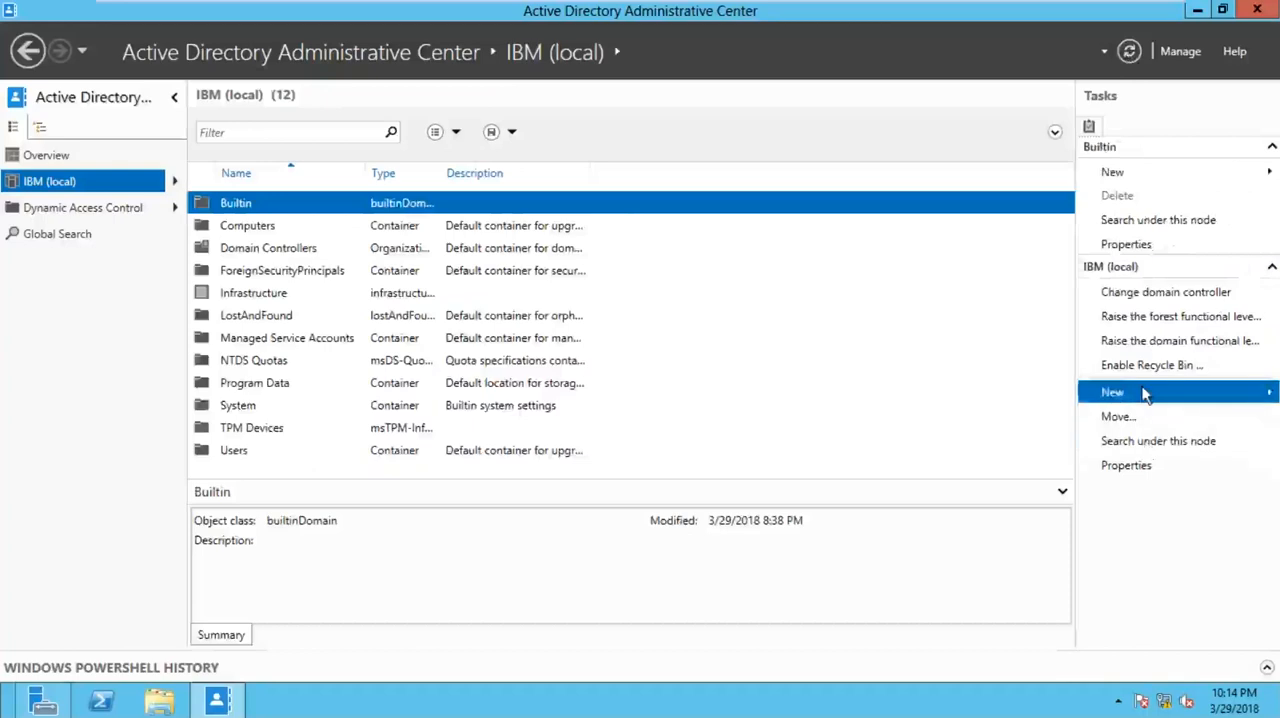
key(ctrl)
key(ctrl)
key(ctrl)
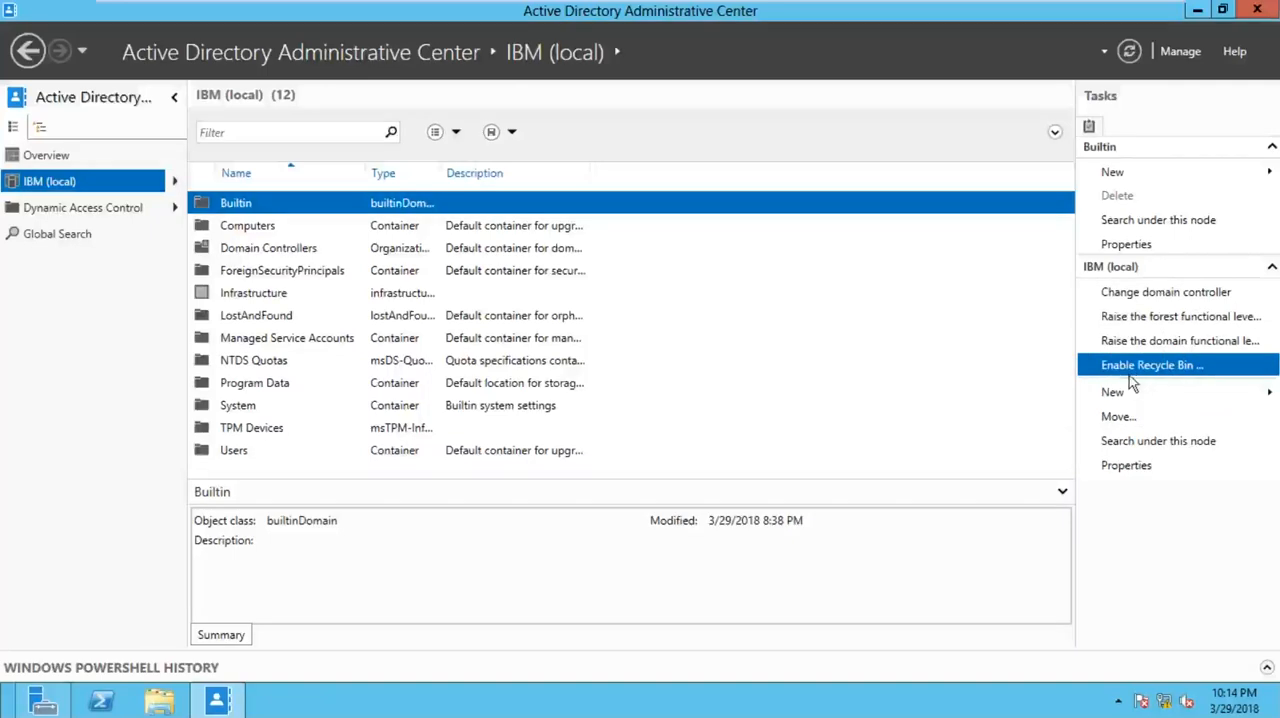
- Enable the Recycle Bin for IBM (local), accept the prompts, and refresh the view to select the Deleted Objects container
click(1131, 370)
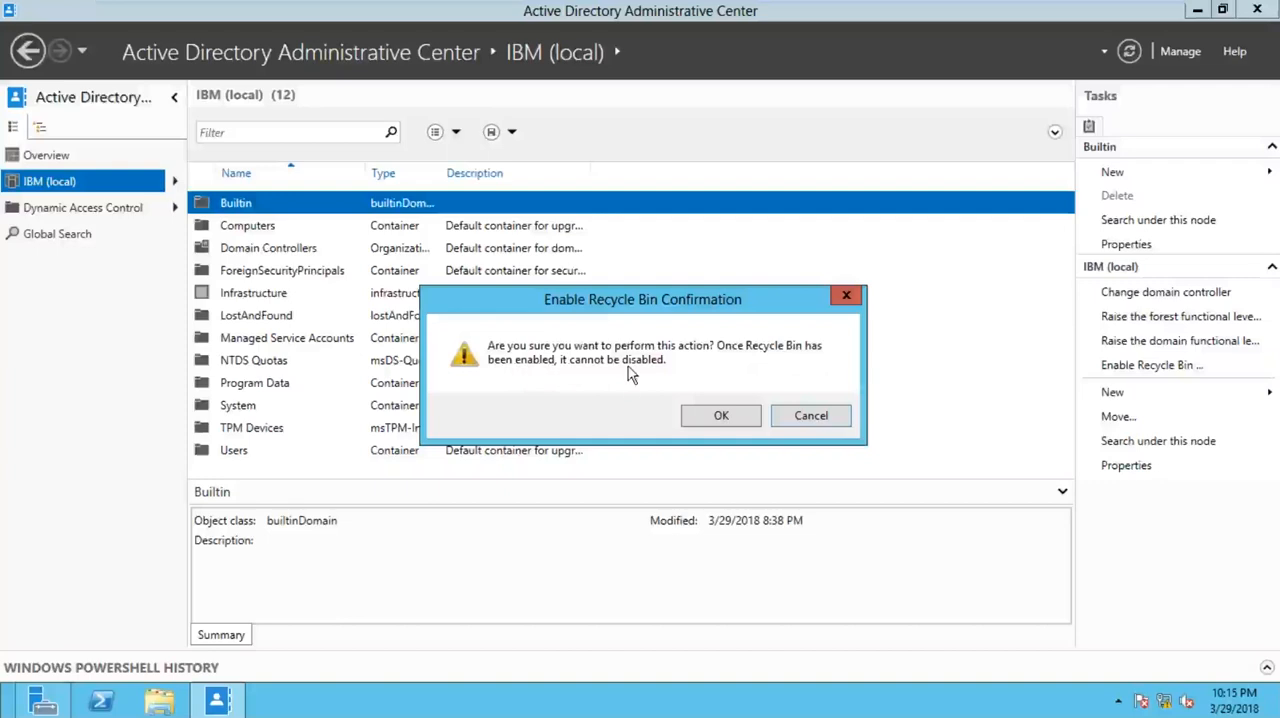
click(720, 415)
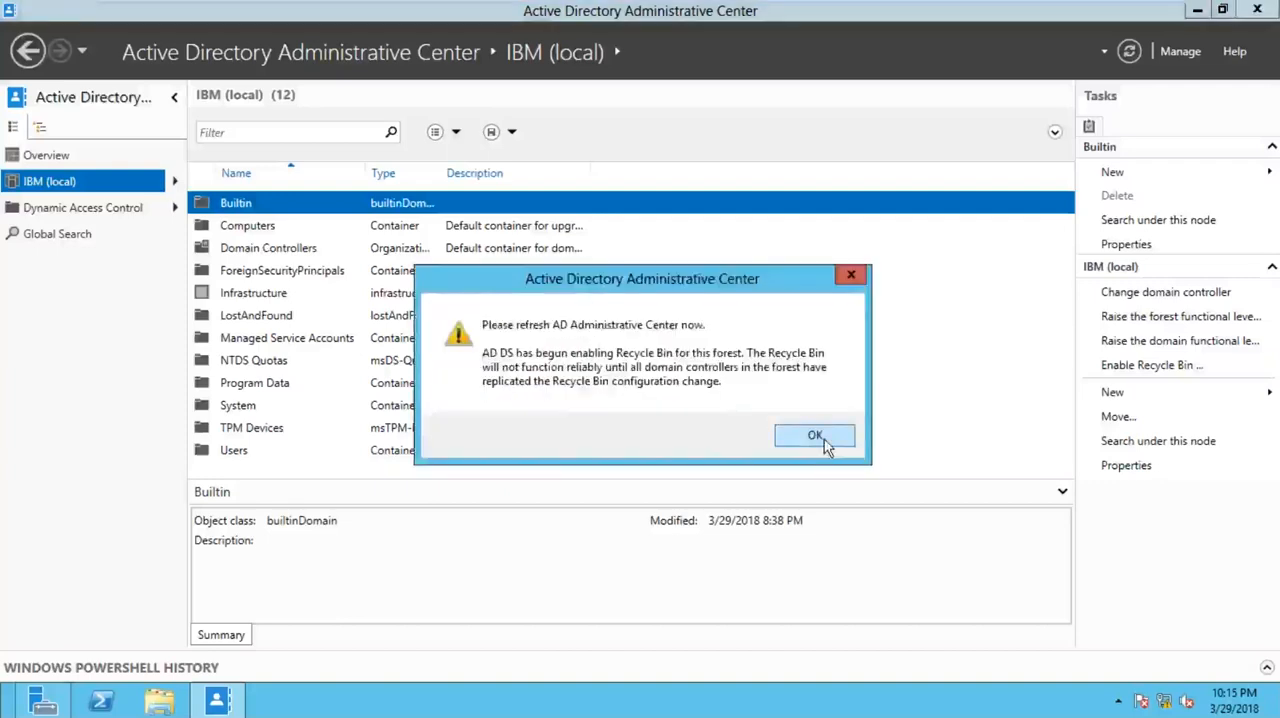
click(815, 436)
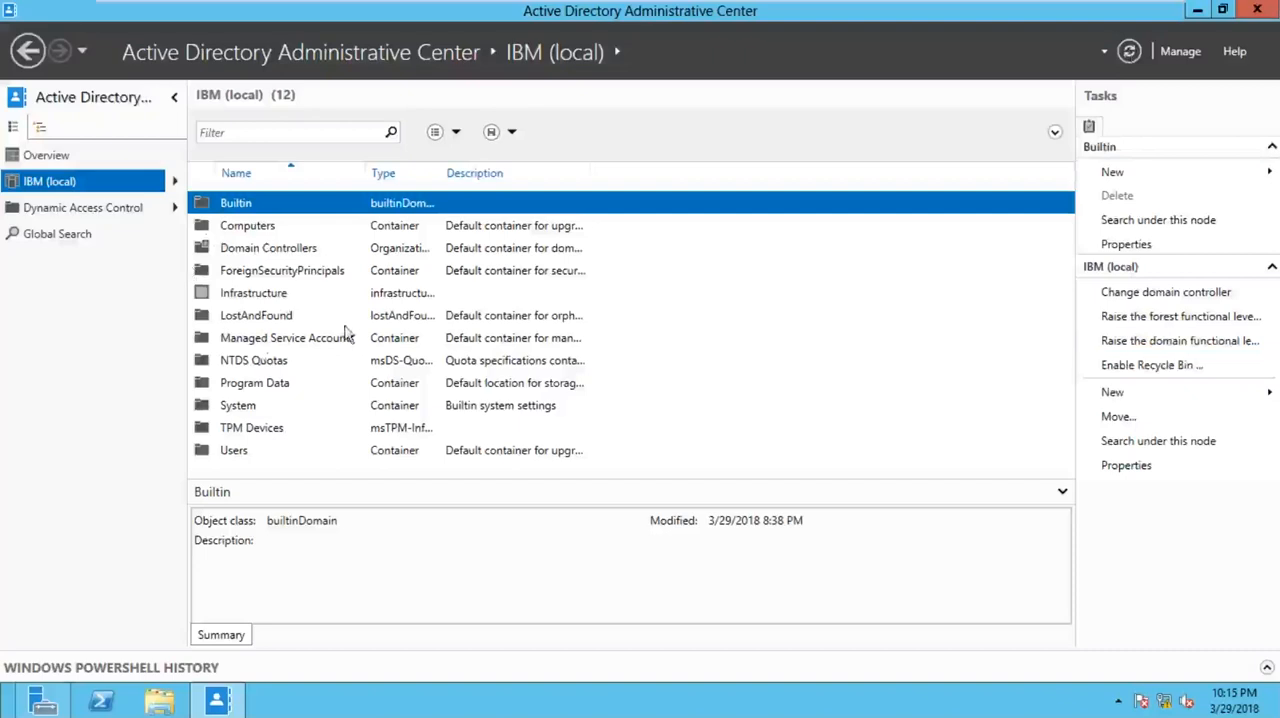
click(1125, 54)
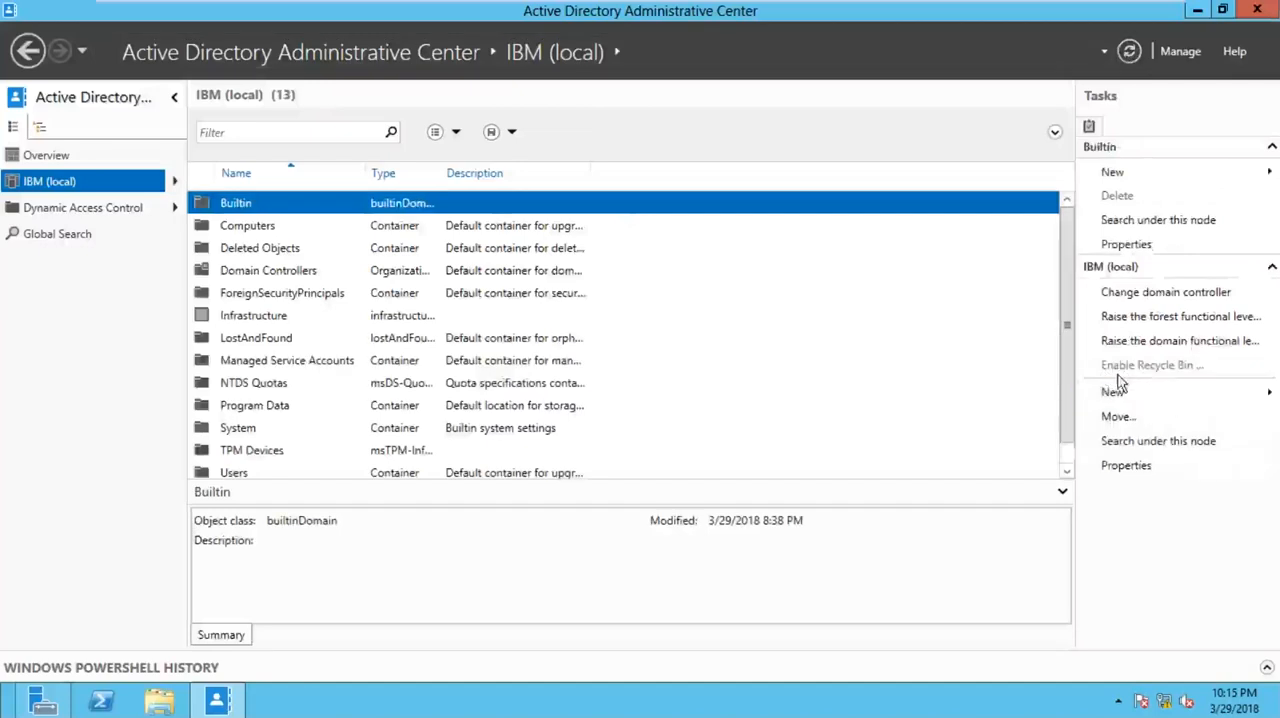
click(241, 258)
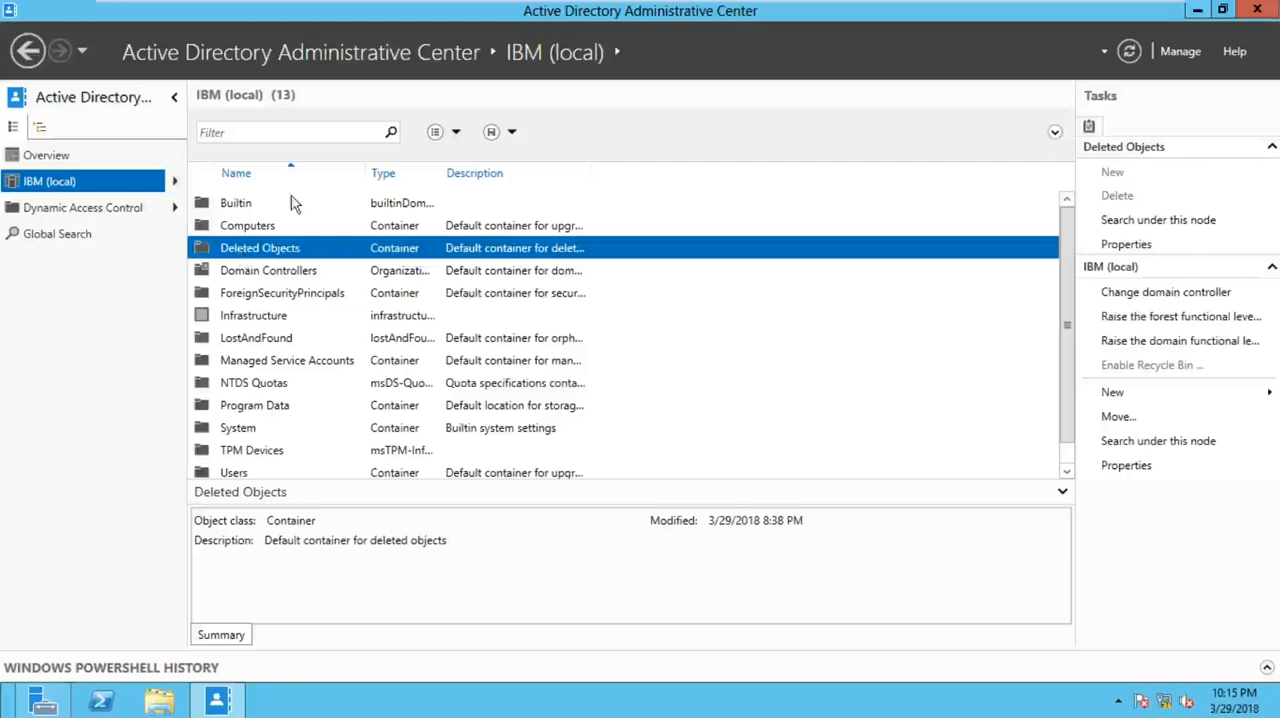
- Minimize the administrative center and run DSA.MSC to open Active Directory Users and Computers
click(1197, 10)
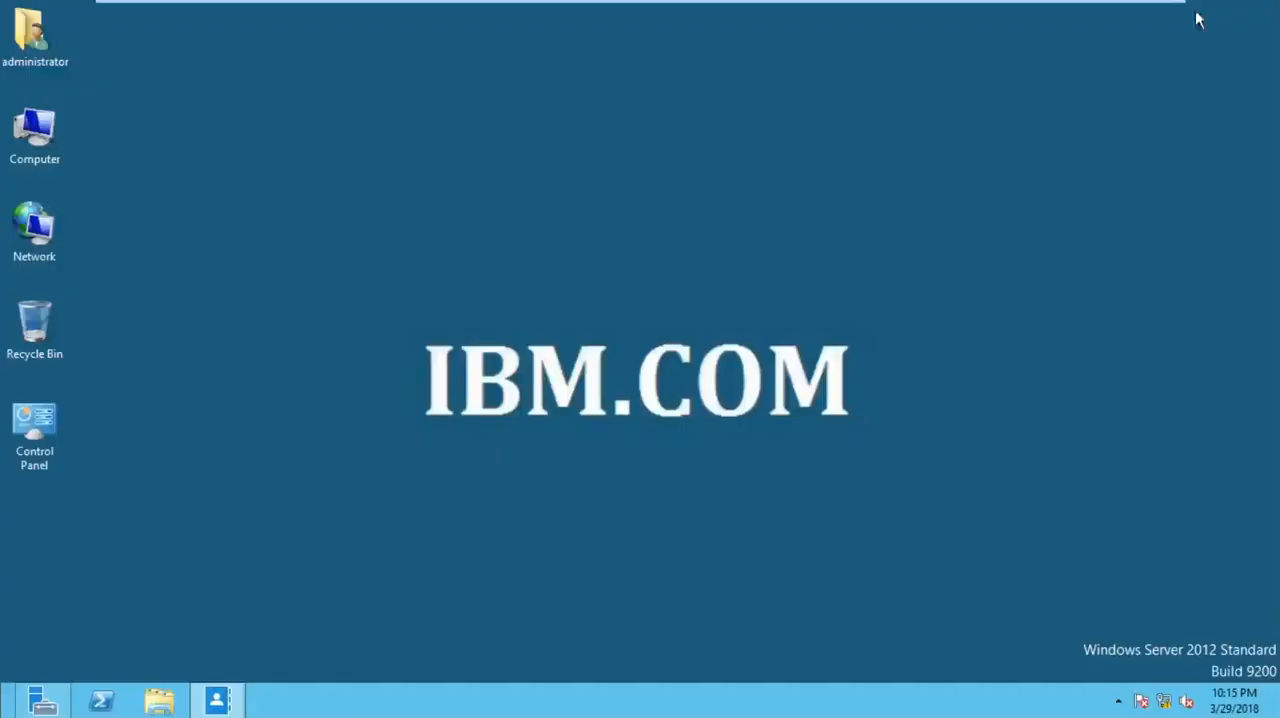
key(super+r)
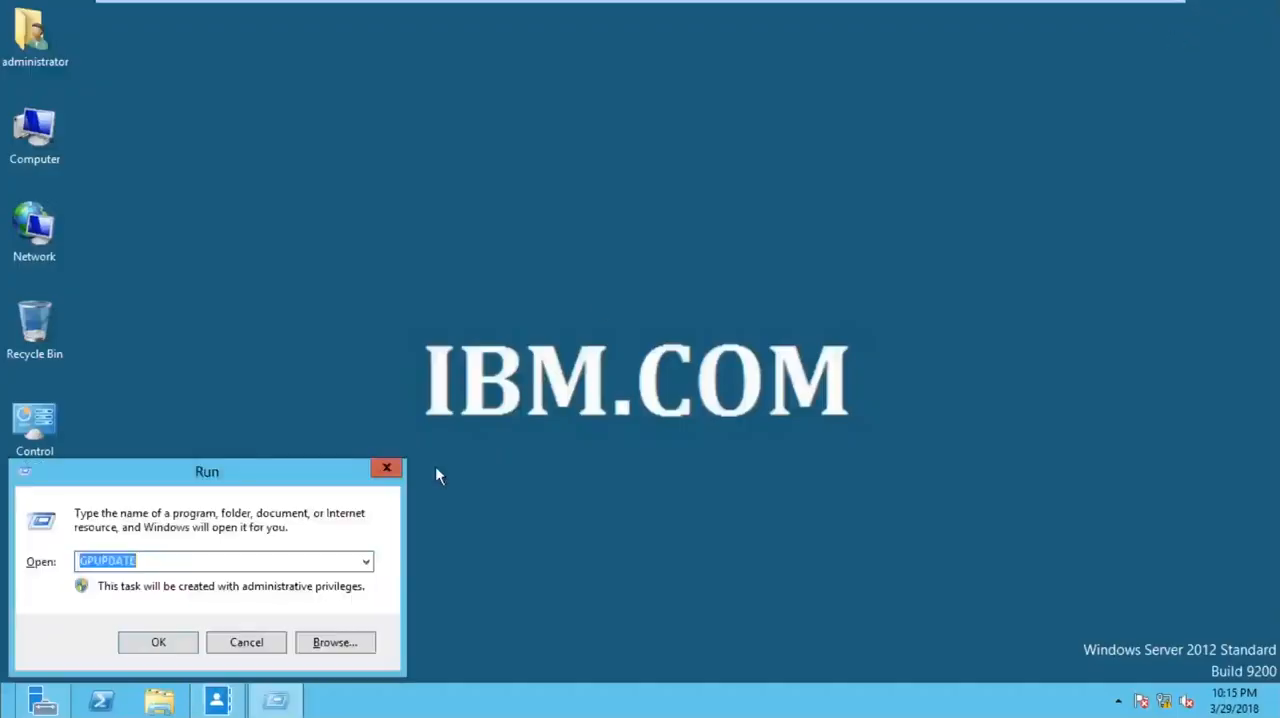
text(DSA.MSC)
key(Return)
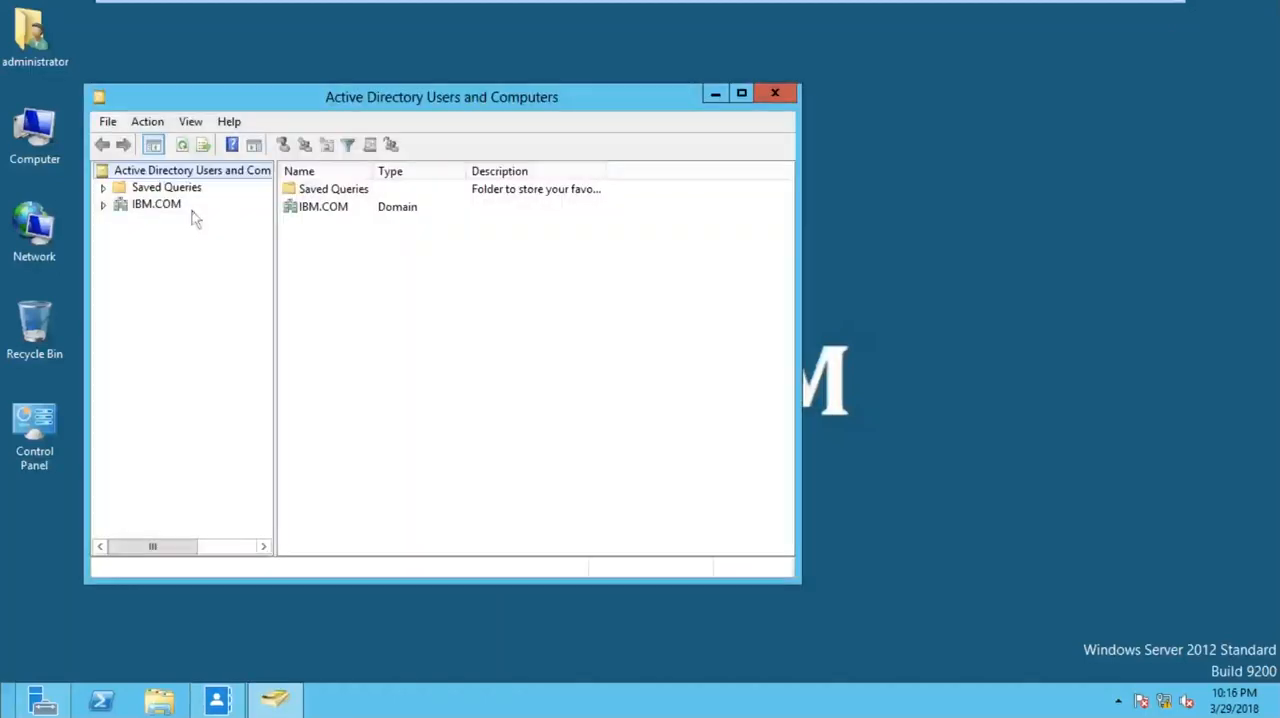
- Expand the IBM.COM domain to show its Users container, and maximize the window
click(103, 204)
click(162, 305)
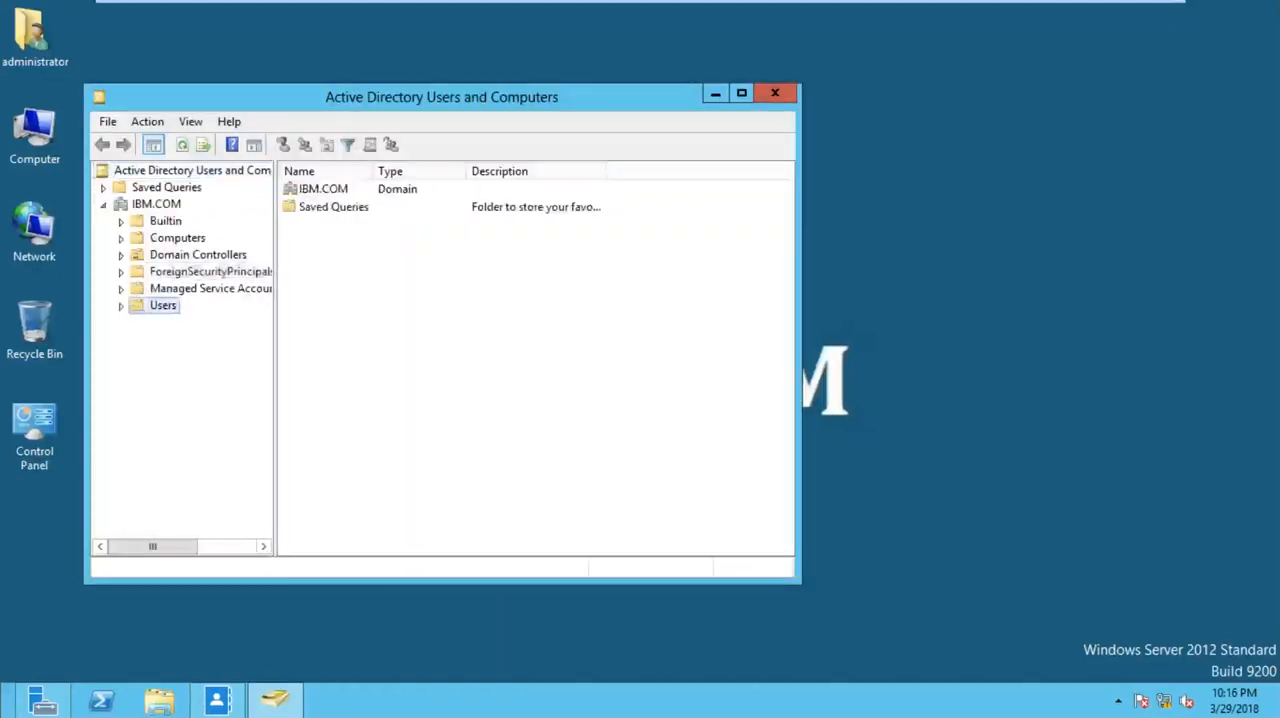
double_click(368, 102)
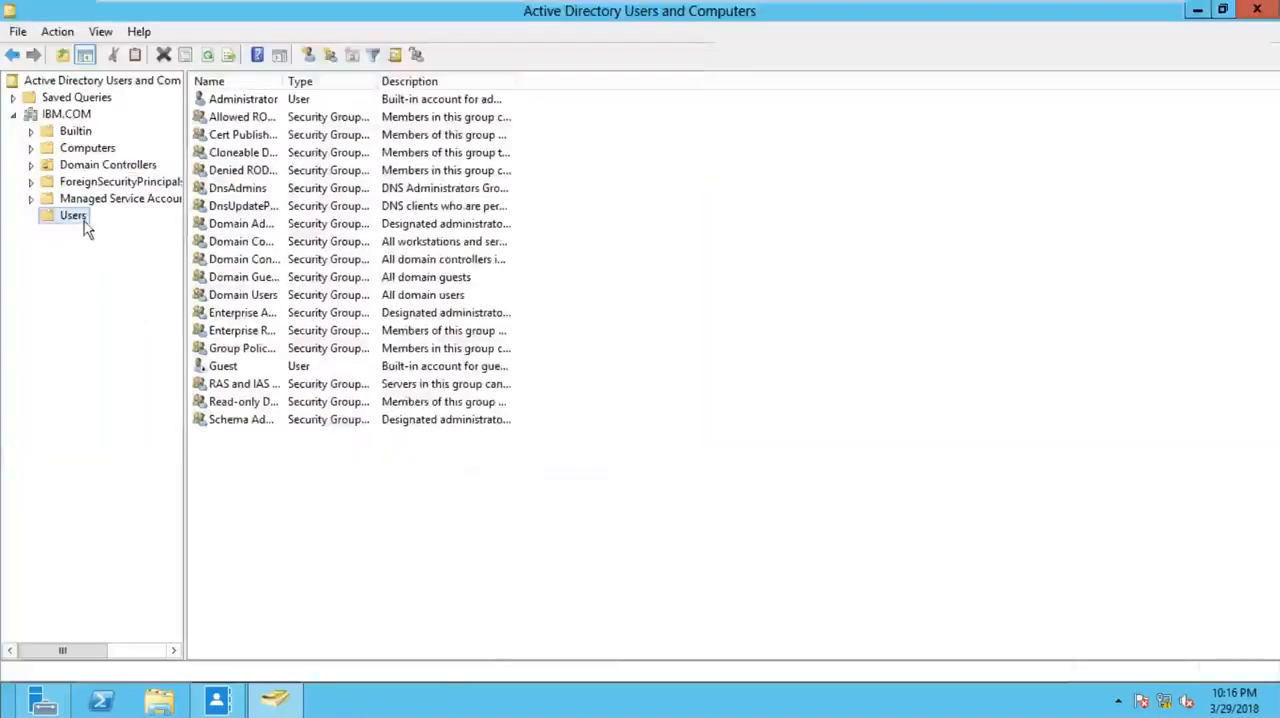
- Start a new user in the Users container with USER1 as first name and logon name, and proceed to the password settings
right_click(84, 222)
mouse_move(216, 278)
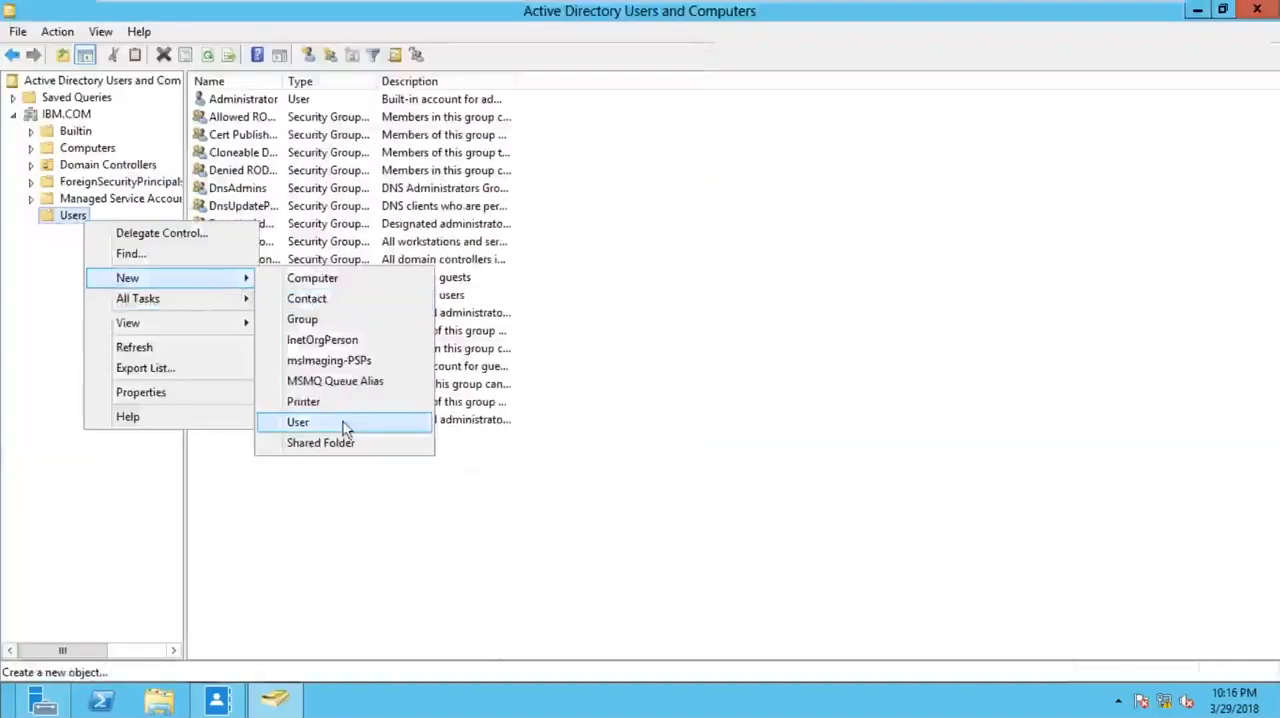
click(346, 426)
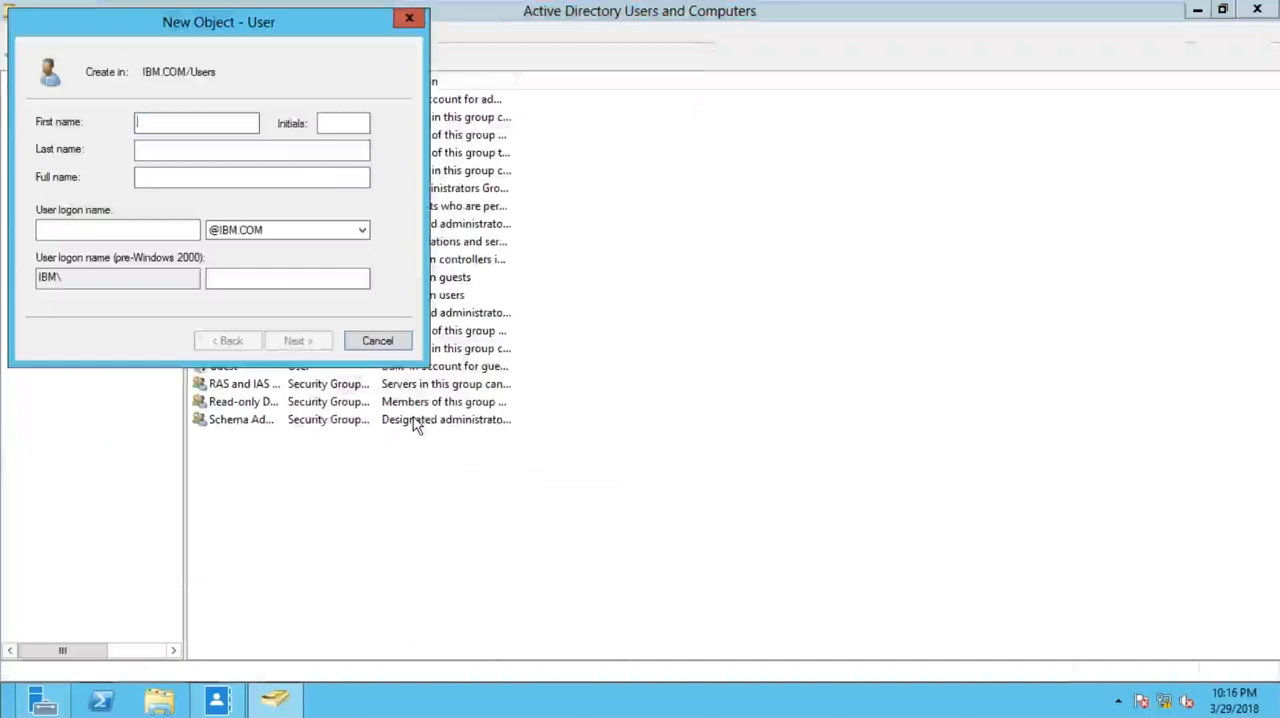
text(U1)
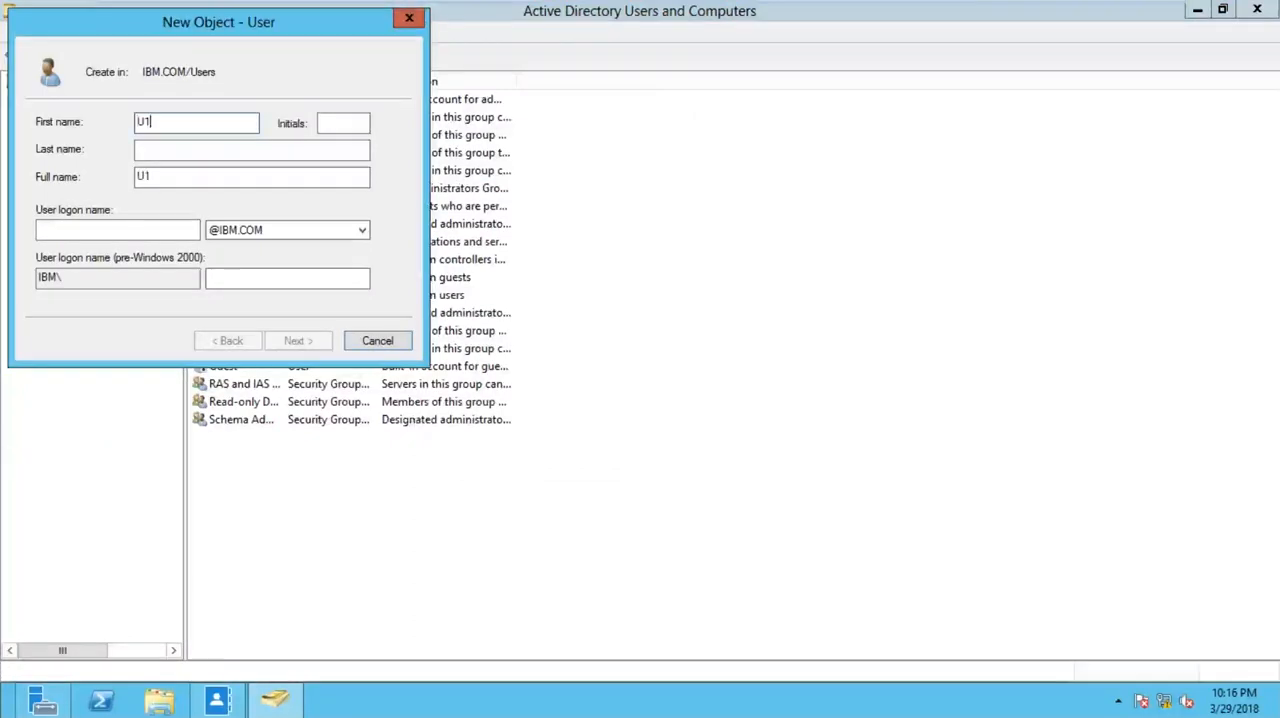
key(BackSpace)
key(BackSpace)
text(B1)
key(Tab)
key(Tab)
key(Tab)
key(Tab)
key(shift+Tab)
key(shift+Tab)
text(USER1)
key(Tab)
key(Tab)
key(Tab)
key(Tab)
text(USER1)
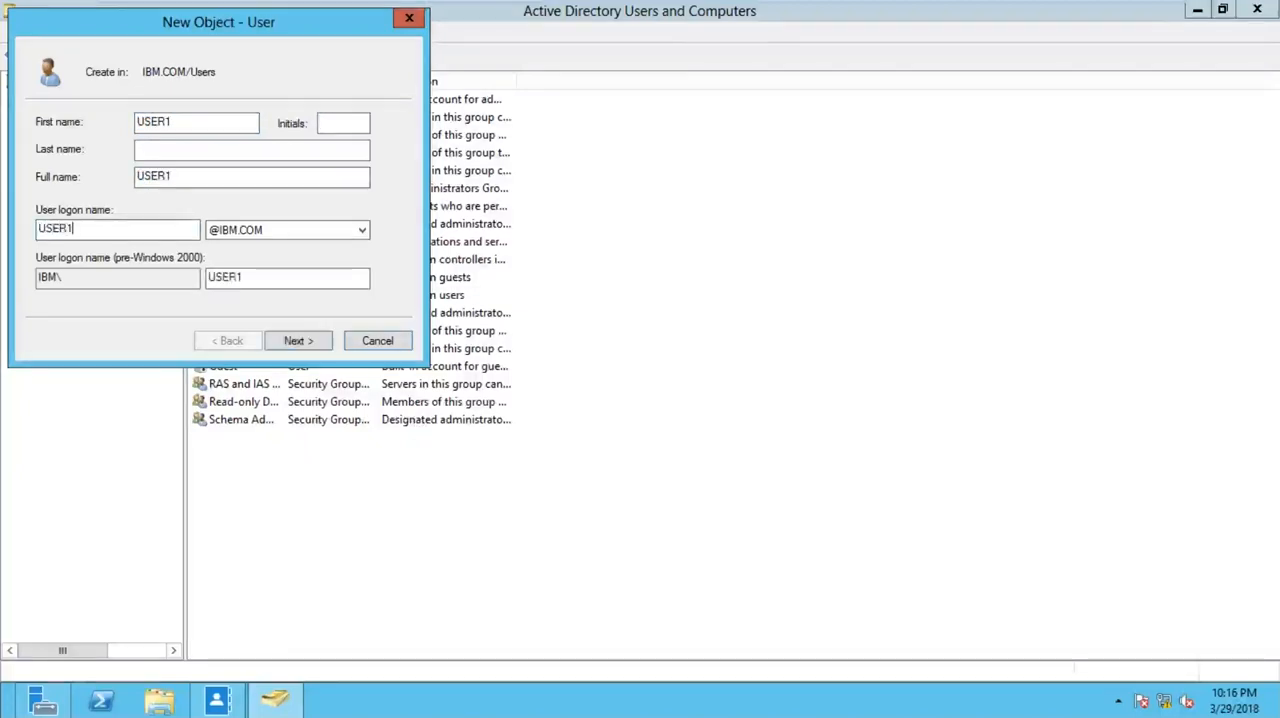
key(Return)
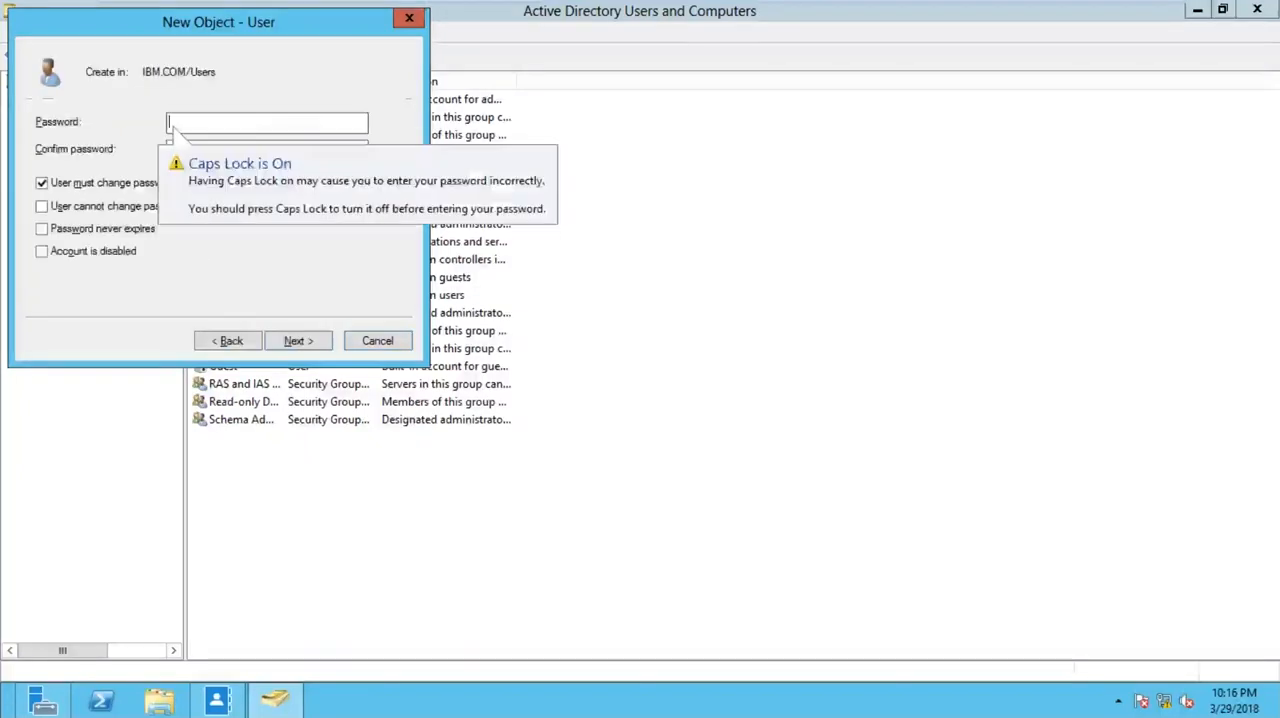
- Enter and confirm the account password for USER1, clear the password change requirement at next logon, and create the account
key(Caps_Lock)
text(Pa$$w0rd)
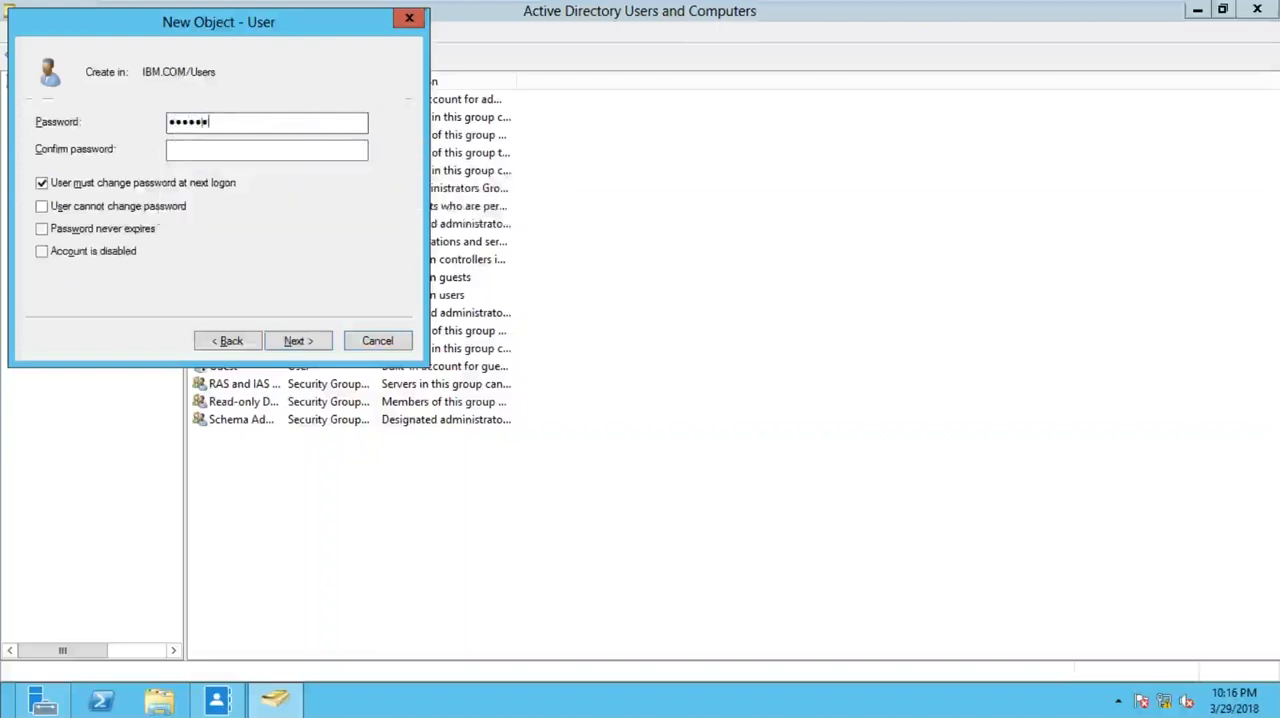
key(Tab)
text(Pa$$w0rd)
key(Tab)
key(space)
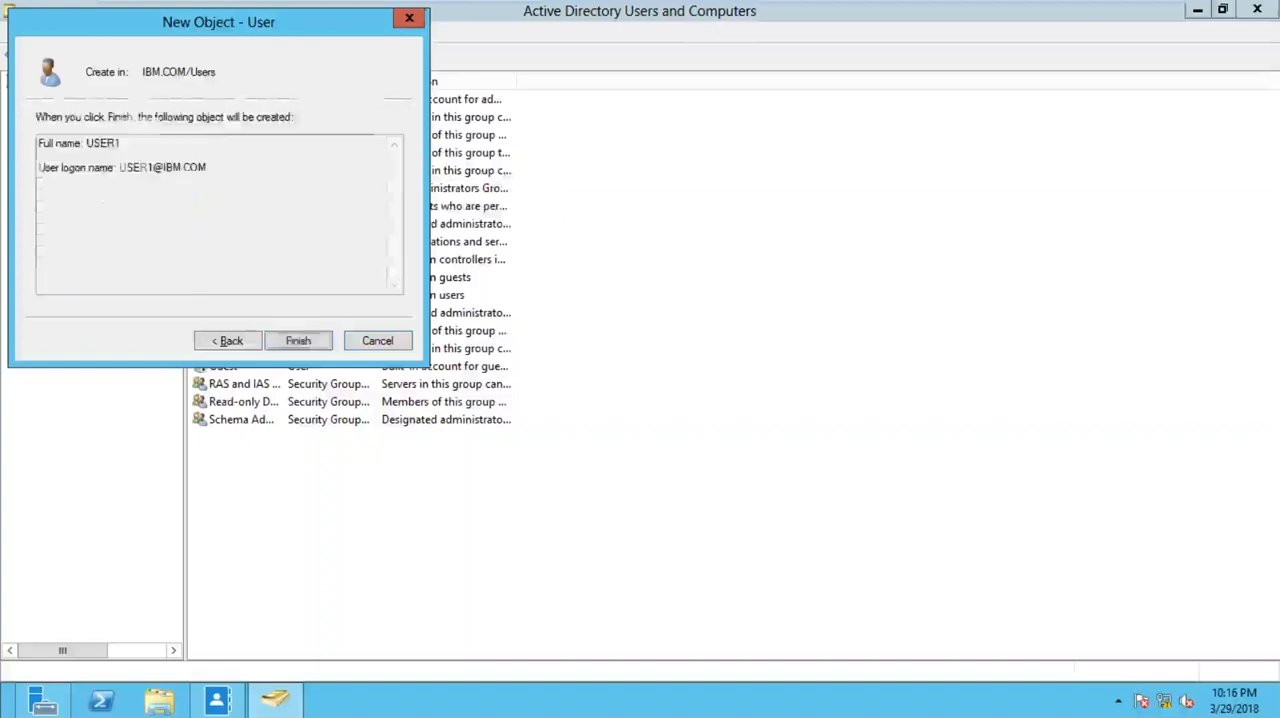
key(Return)
key(Return)
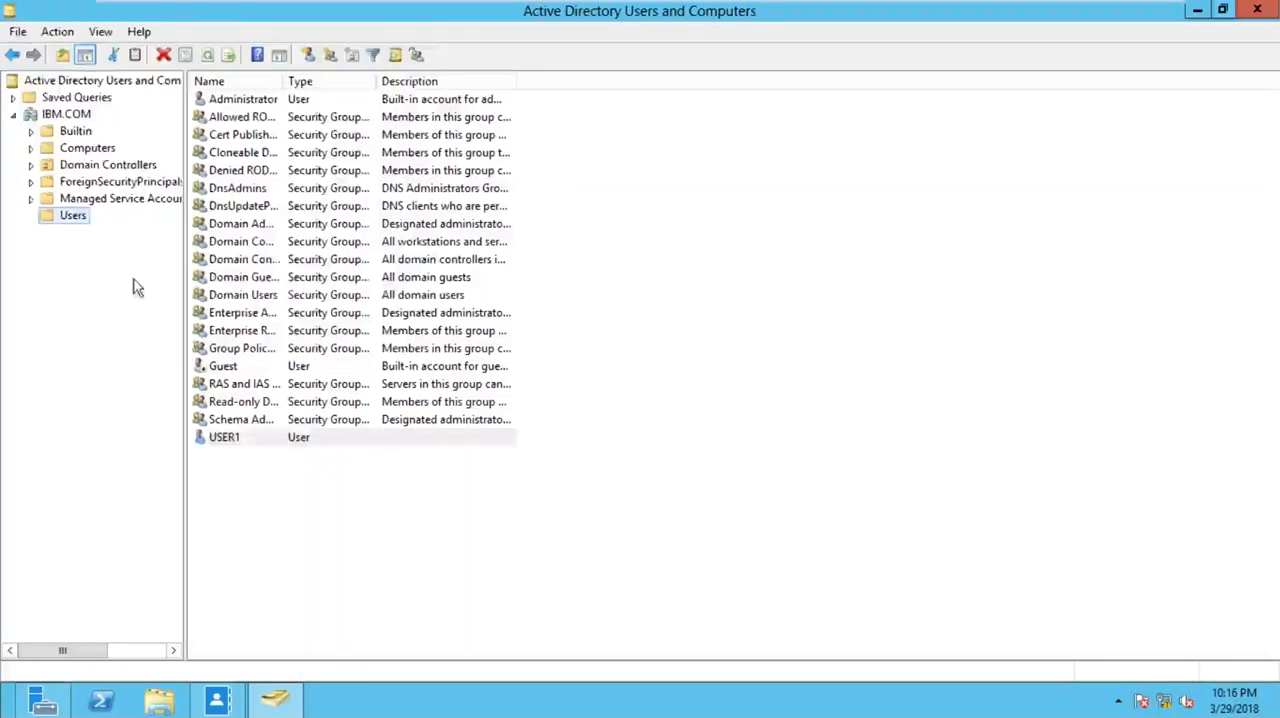
- Start another new user in the Users container with USER2 as first name and logon name, and proceed to the password settings
right_click(74, 215)
mouse_move(170, 274)
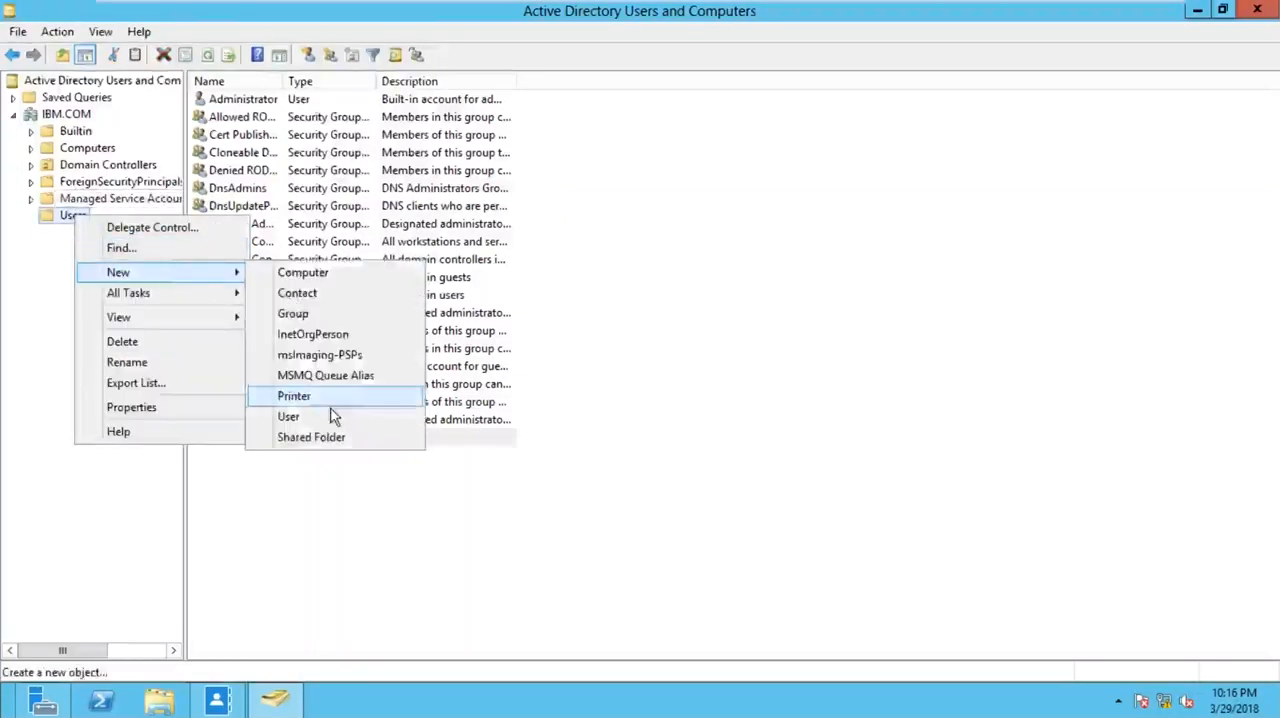
click(292, 416)
text(USER2)
key(Tab)
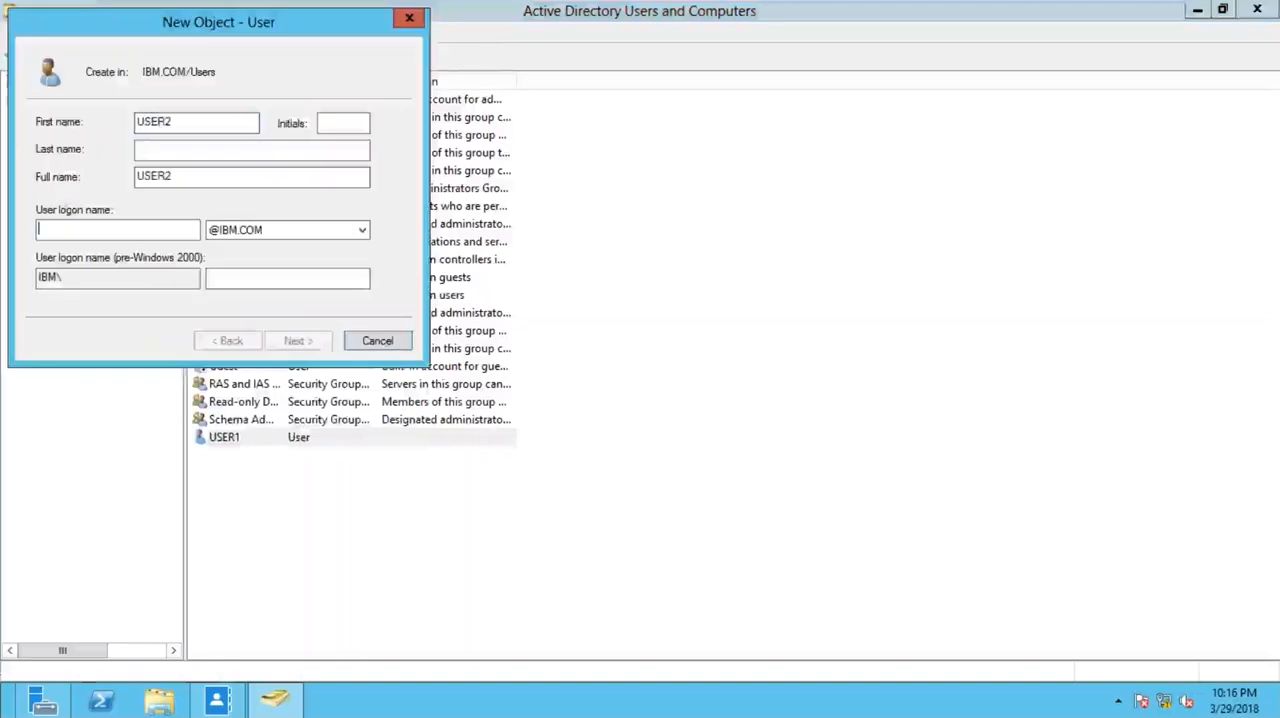
key(Tab)
key(Tab)
text(USER2)
key(Return)
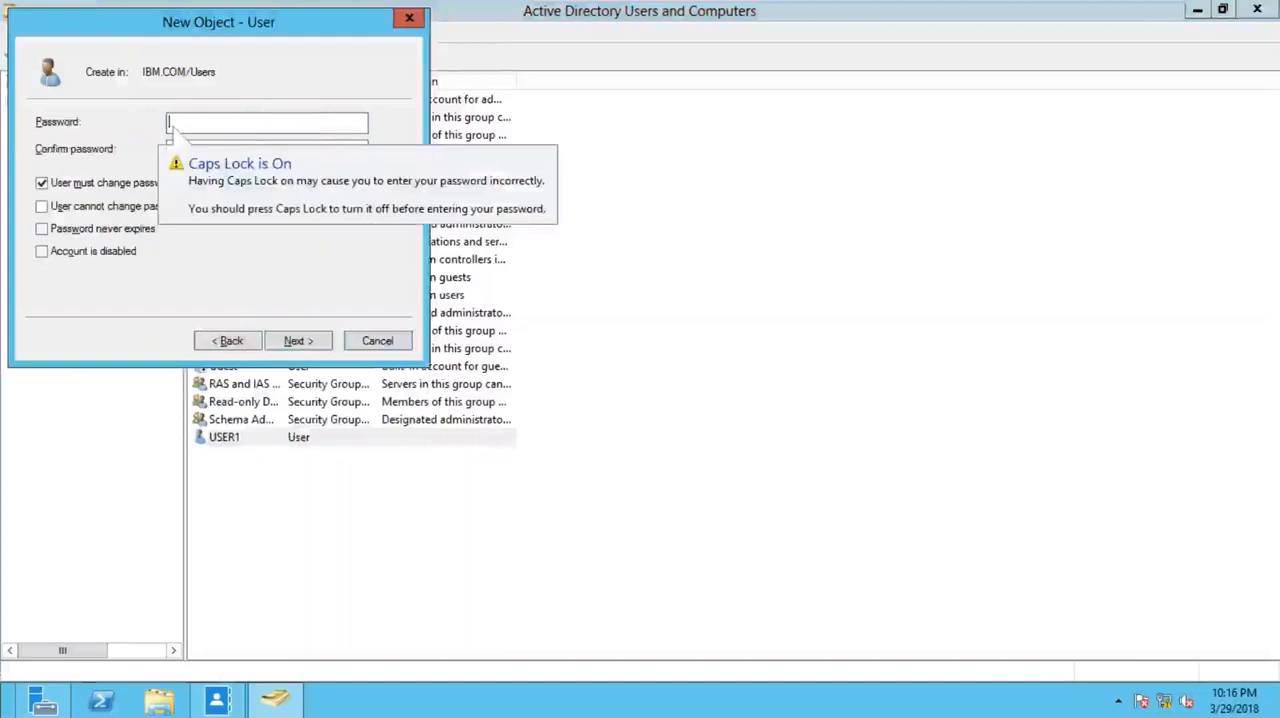
- Enter and confirm the account password for USER2 and finish creating the account
text(P@ssw0rd)
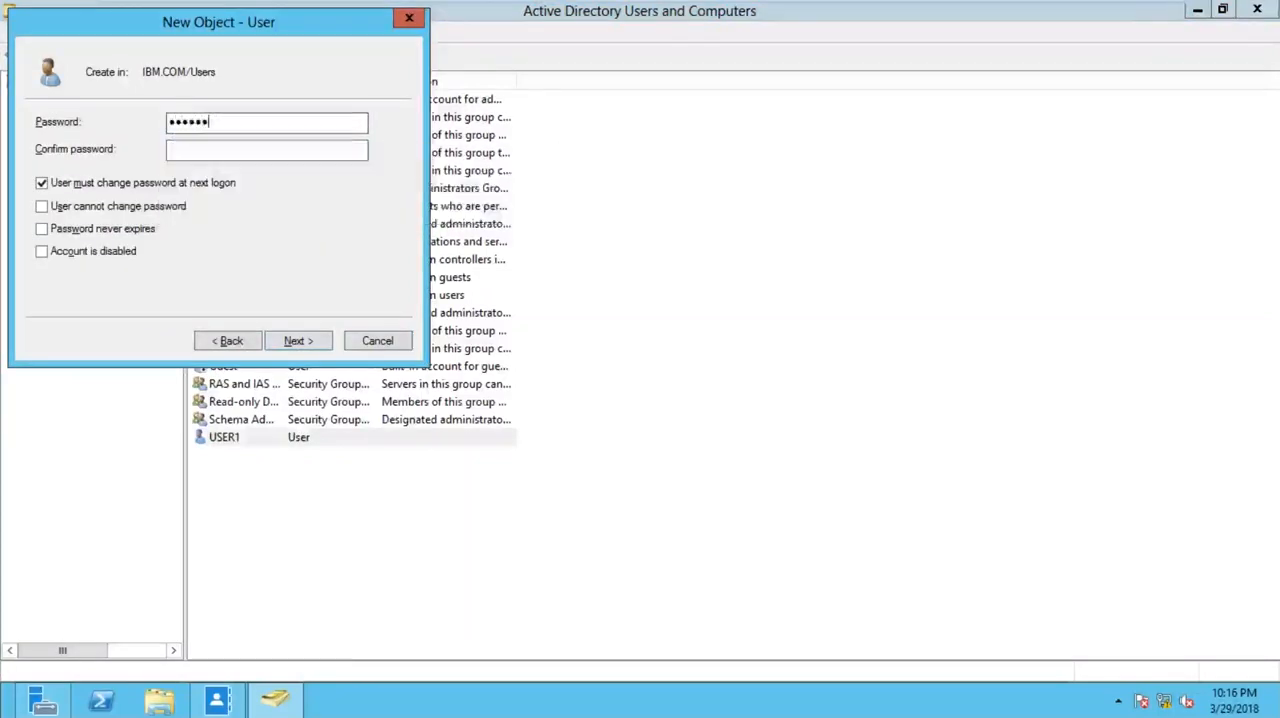
key(Tab)
text(P@ssw0rd)
key(Return)
key(Return)
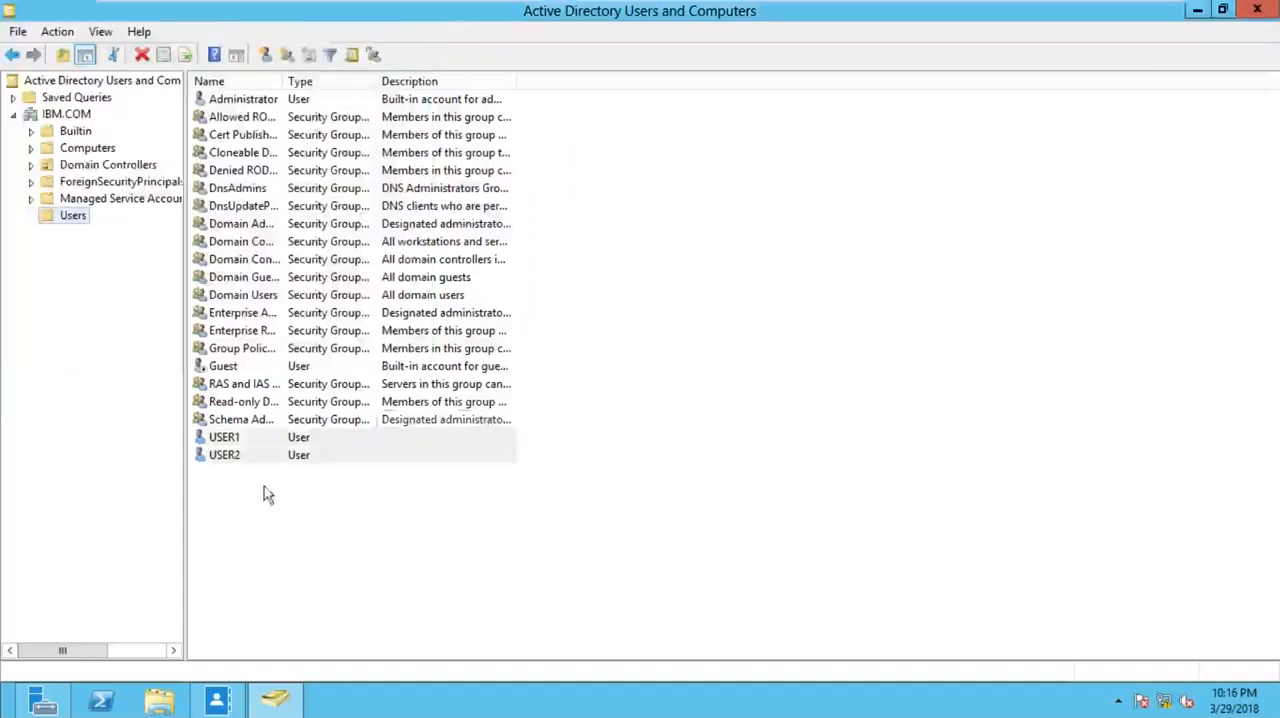
- Set USER1's department to SALES DEPT in its organization properties and save the change
click(238, 458)
click(240, 440)
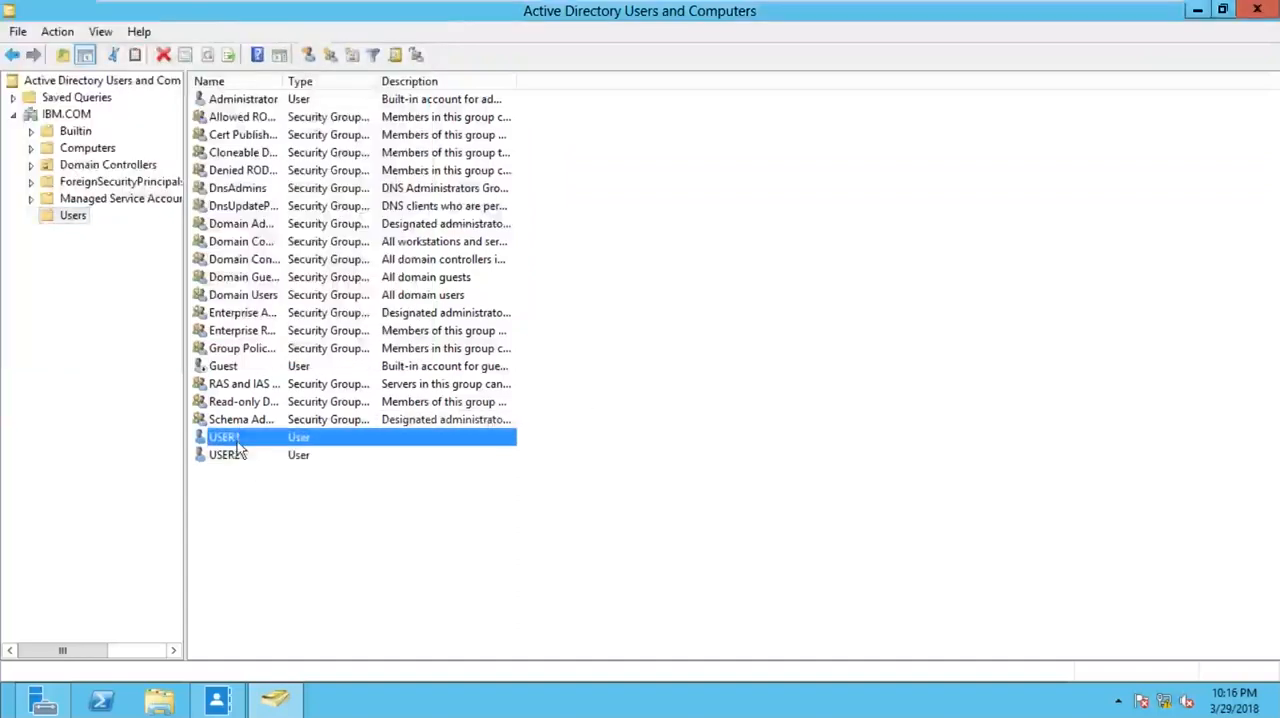
right_click(236, 441)
click(275, 403)
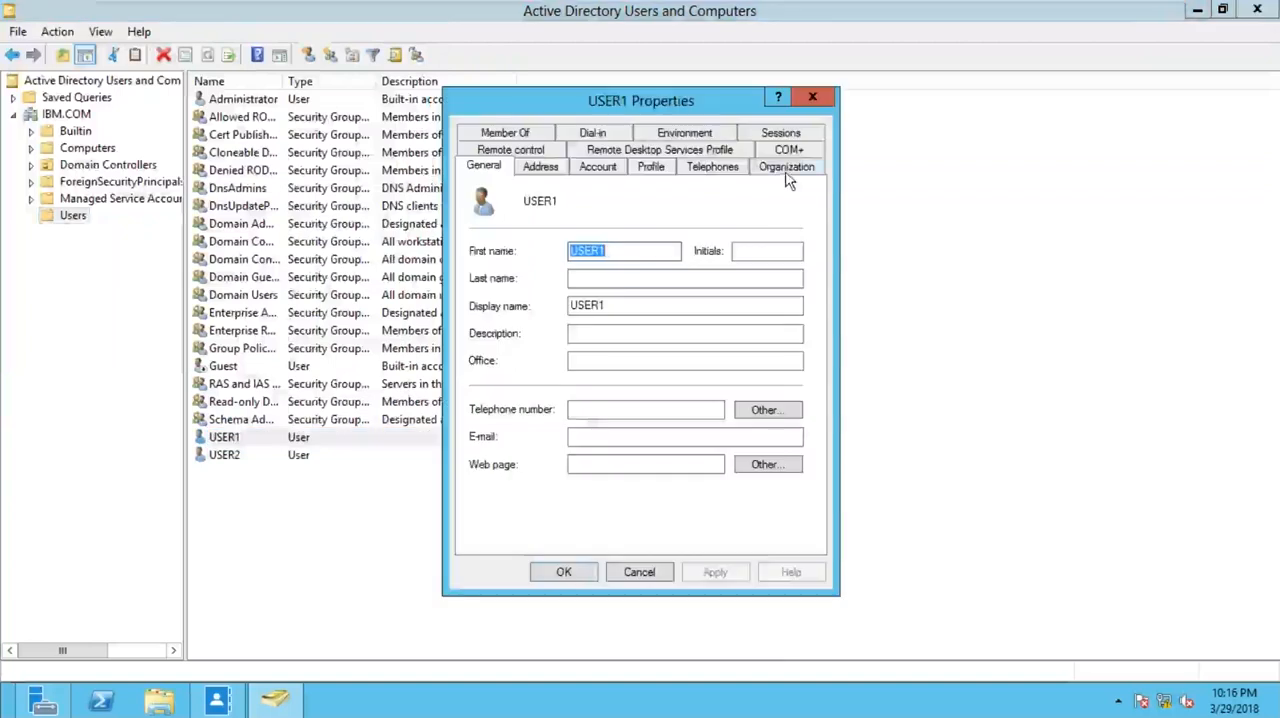
click(786, 168)
click(610, 233)
text(SALES DE)
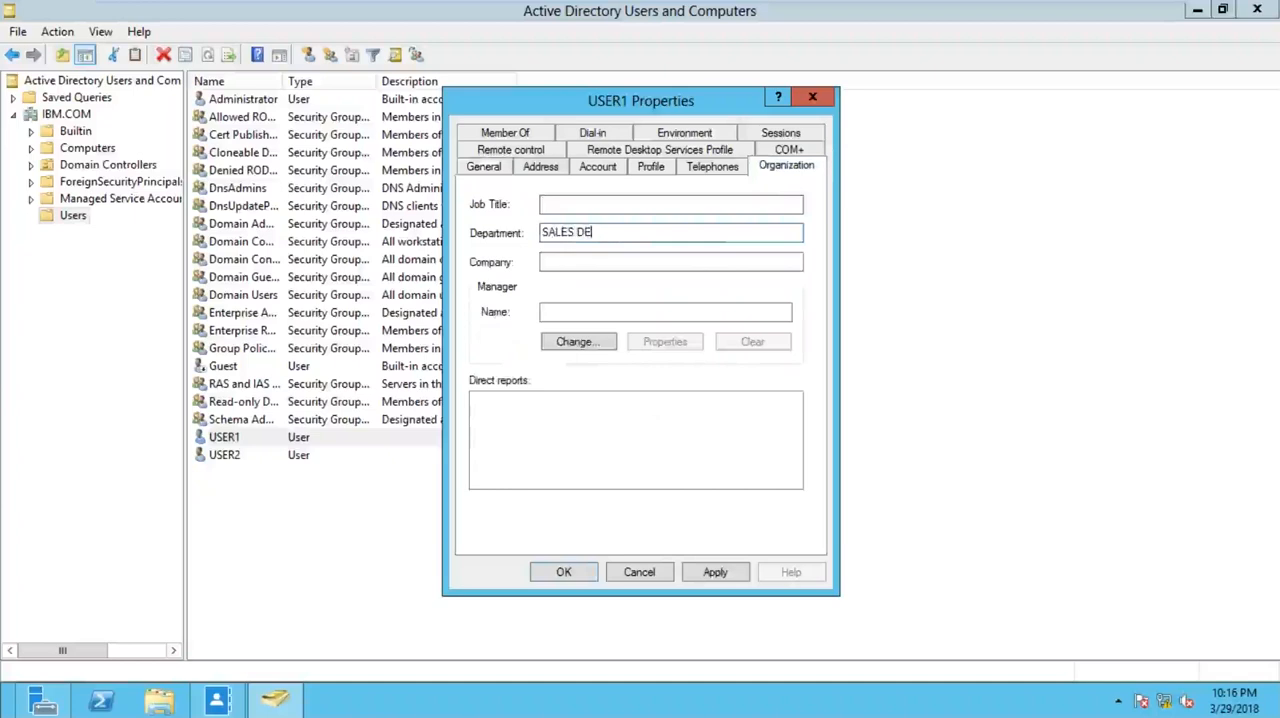
text(PT.)
click(564, 571)
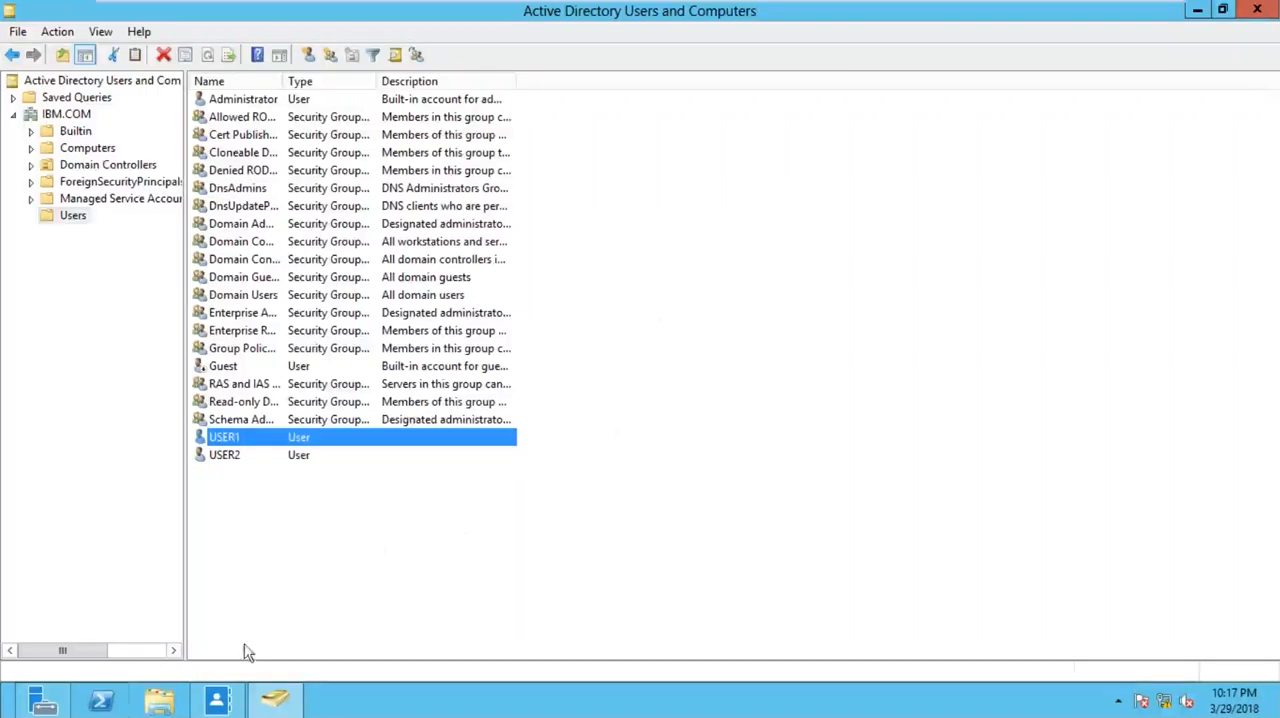
- Delete the USER1 and USER2 accounts from the Users container, confirming each deletion
right_click(280, 440)
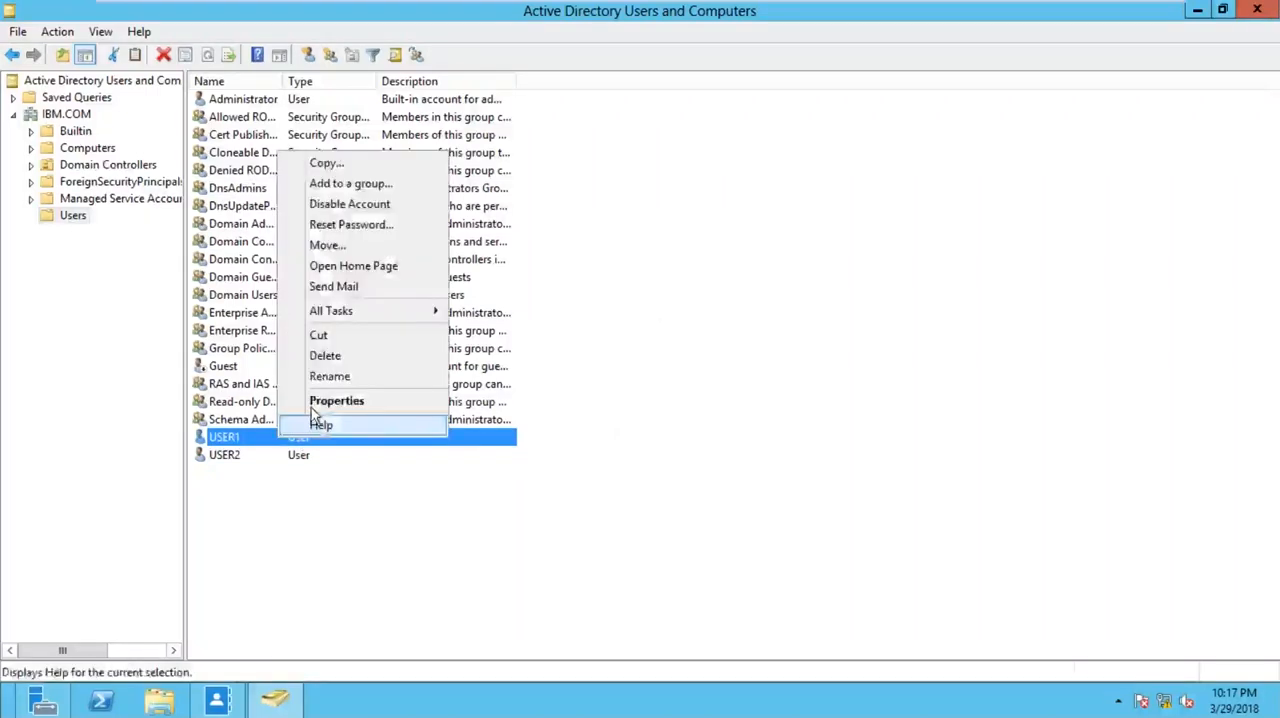
click(327, 358)
click(684, 424)
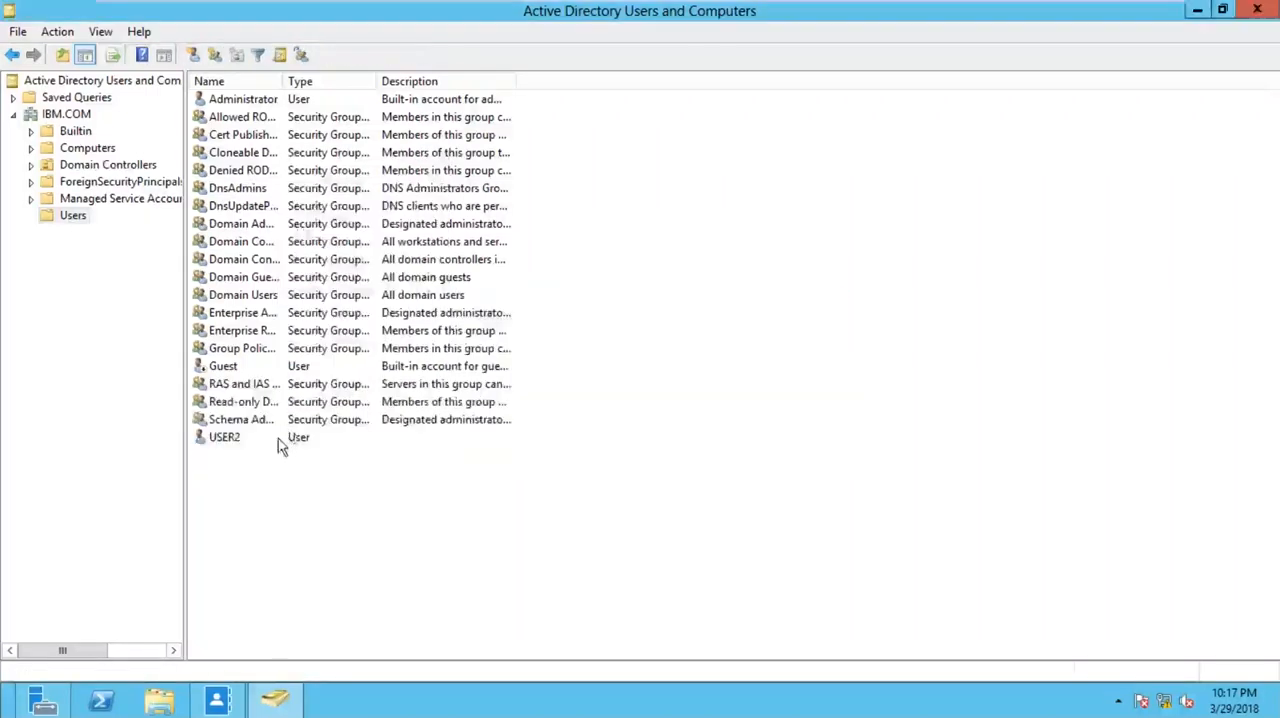
right_click(278, 438)
click(340, 358)
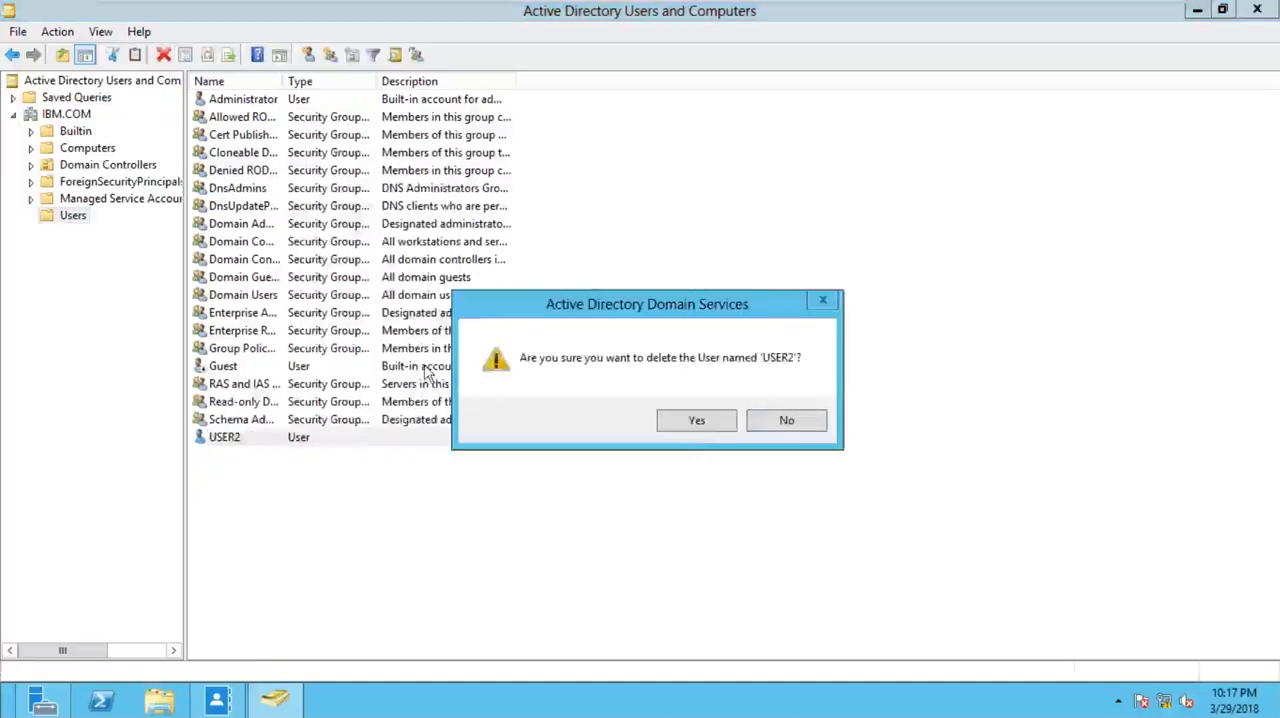
click(697, 421)
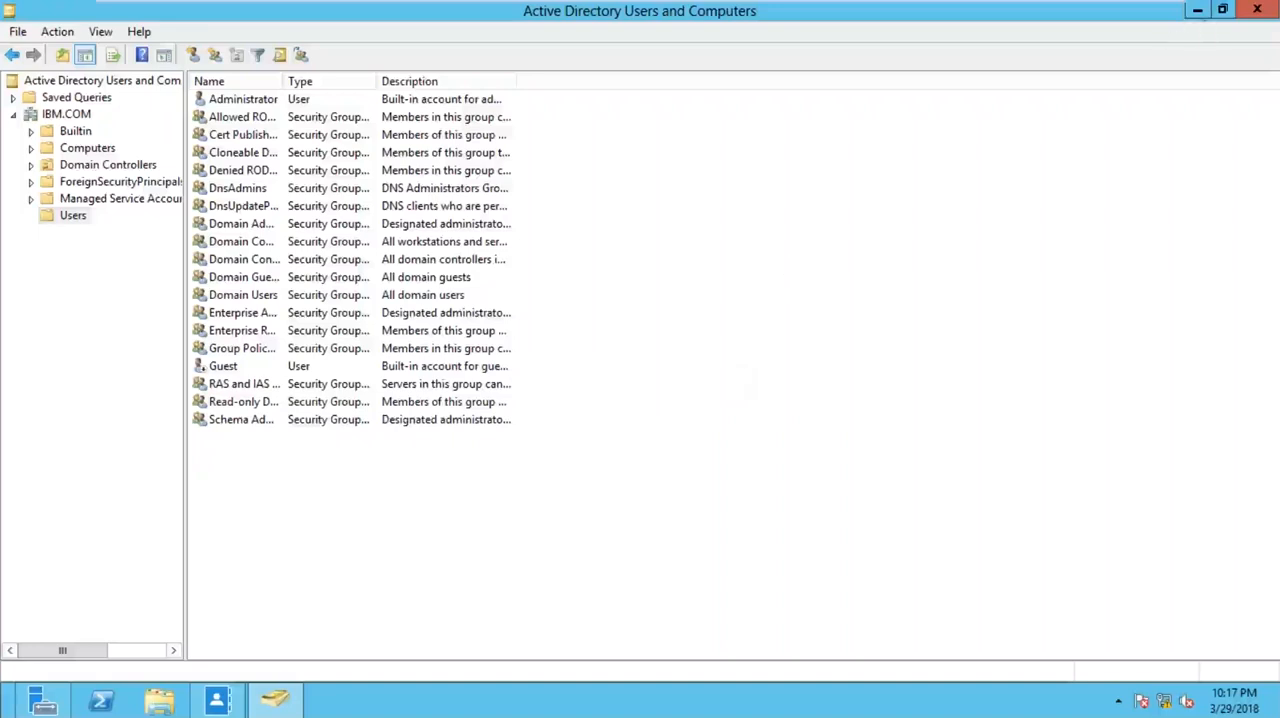
- Minimize Active Directory Users and Computers and switch back to Active Directory Administrative Center
click(1197, 9)
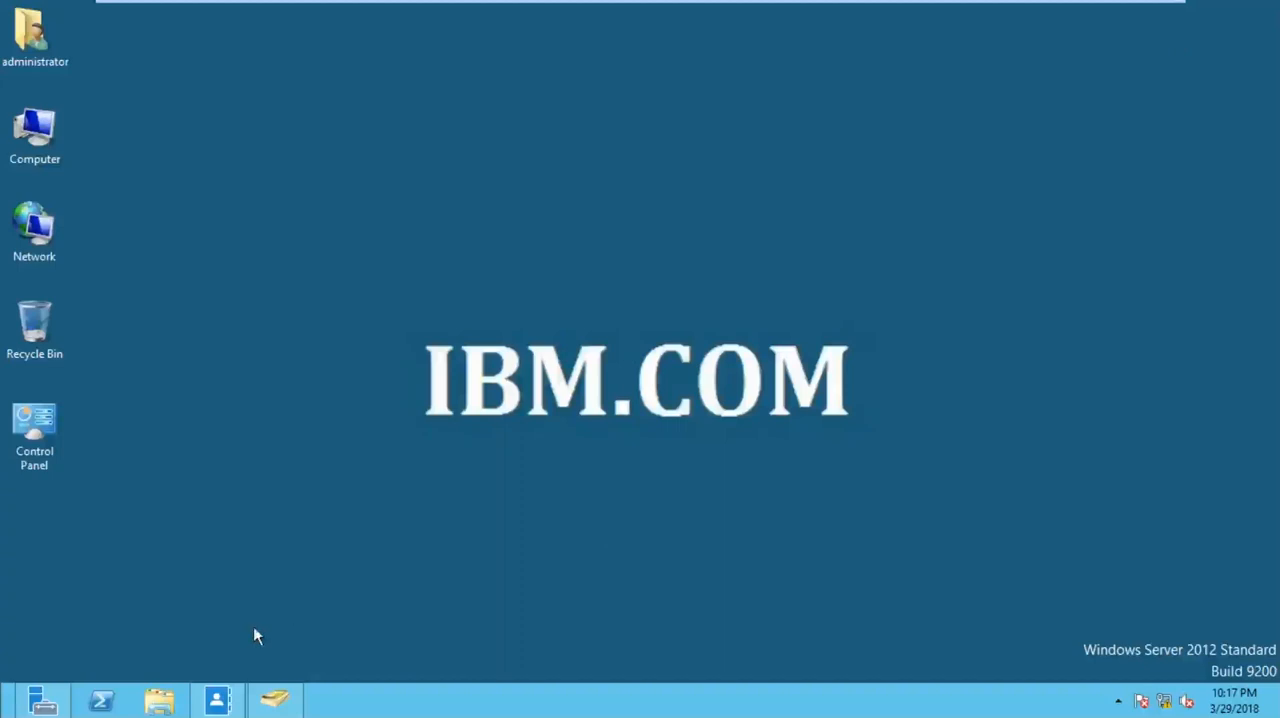
mouse_move(217, 705)
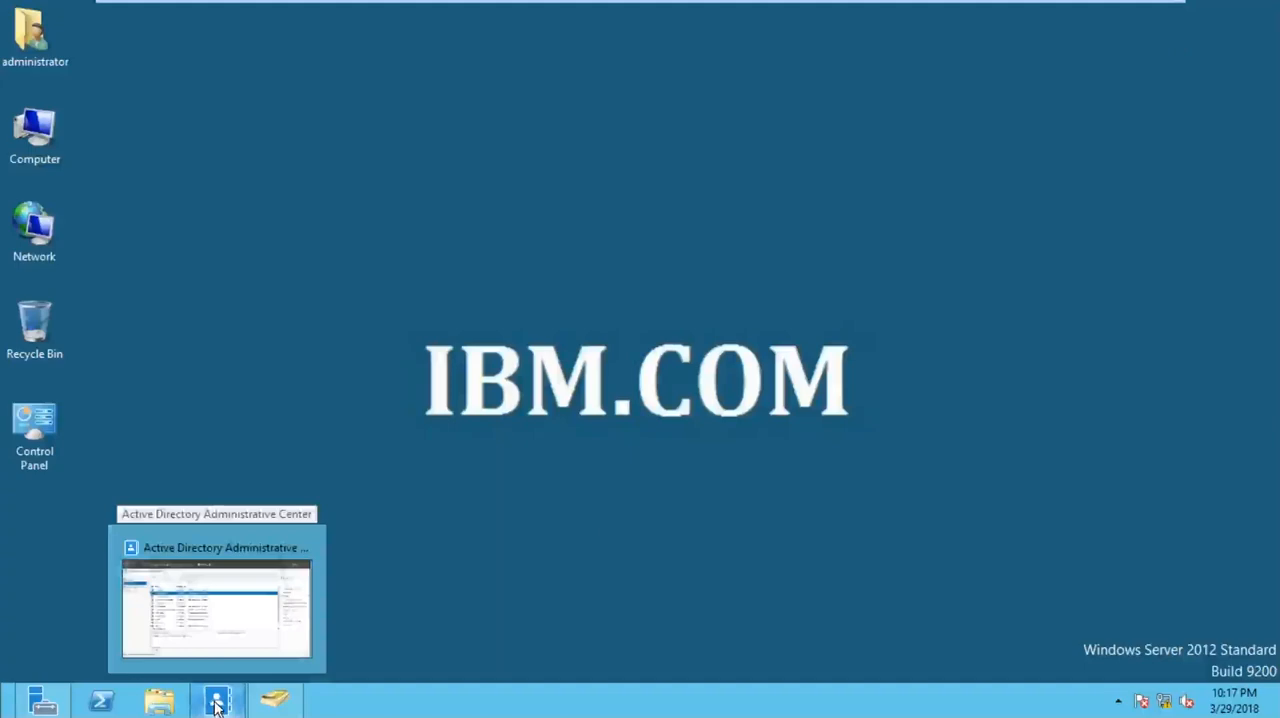
click(217, 705)
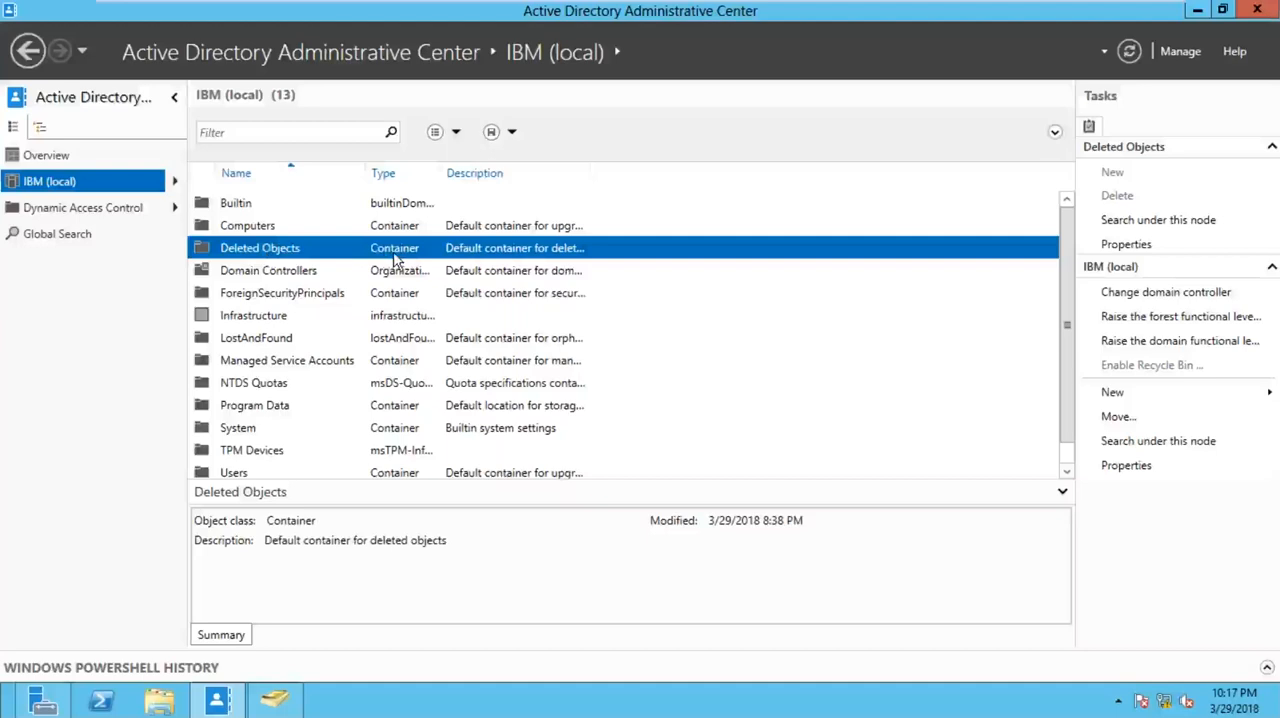
- Restore the deleted USER1 and USER2 accounts together from the Deleted Objects container to their original location
double_click(329, 256)
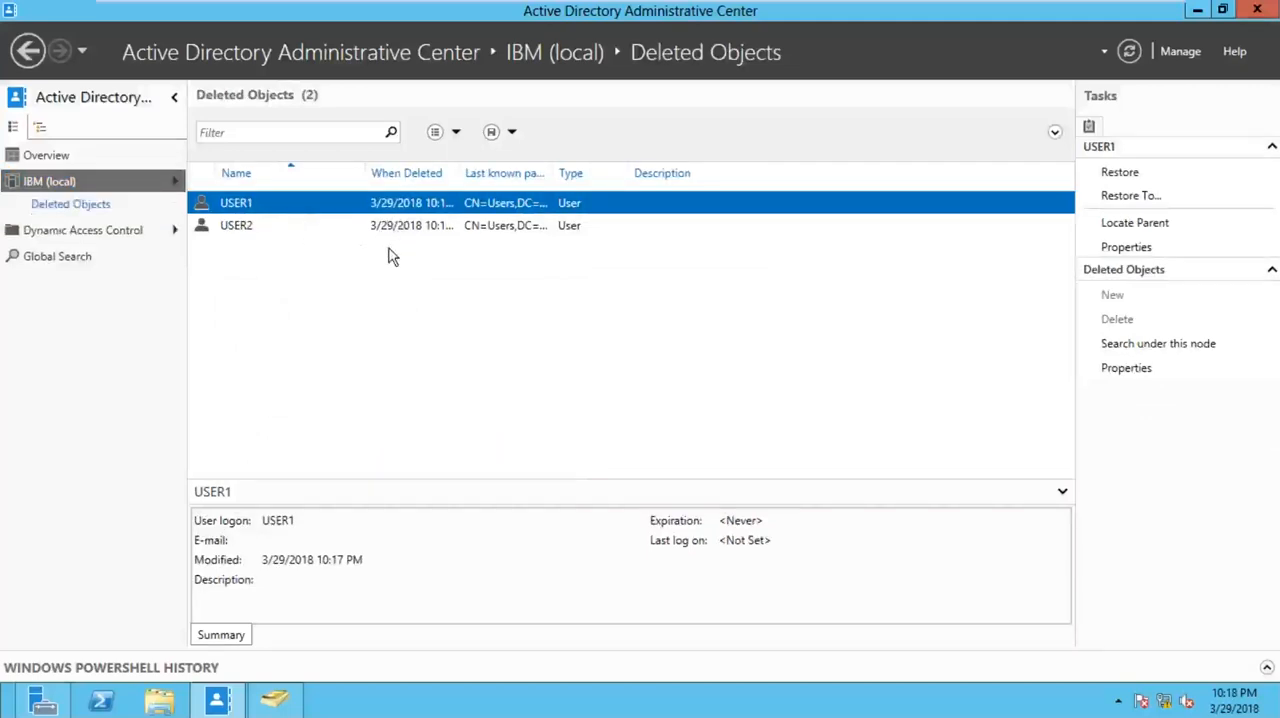
ctrl+click(293, 225)
right_click(296, 231)
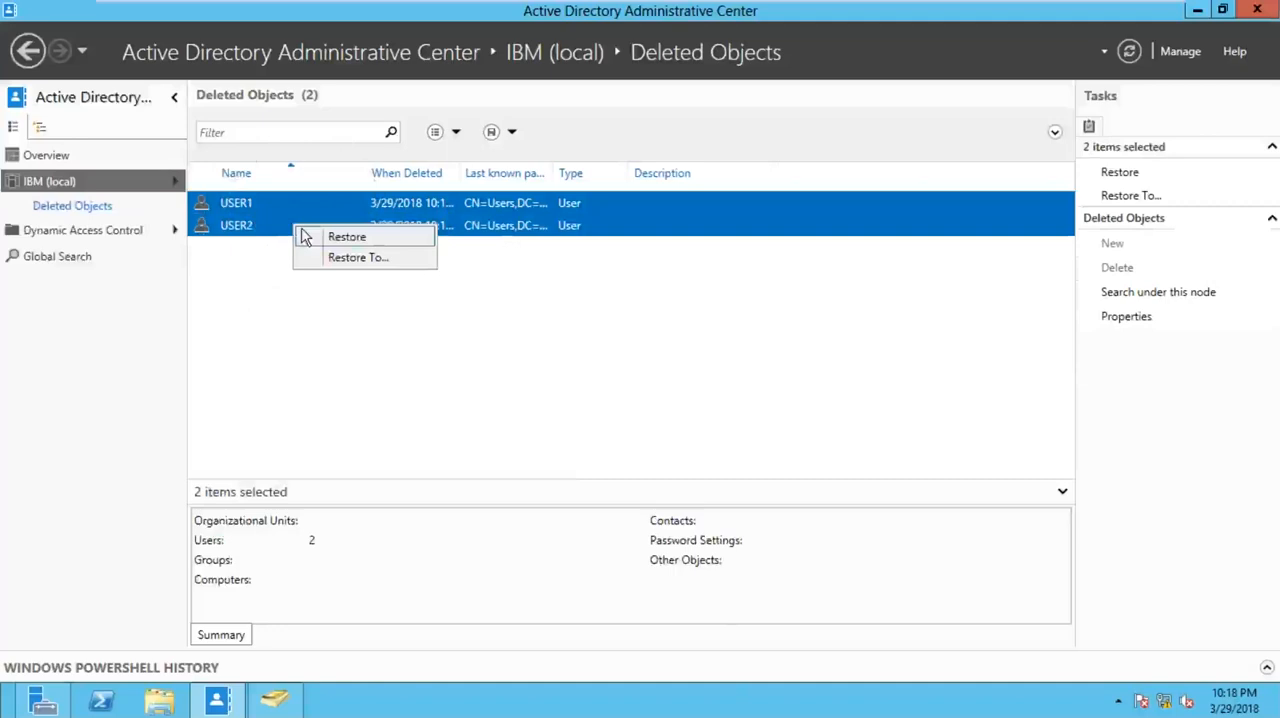
click(368, 240)
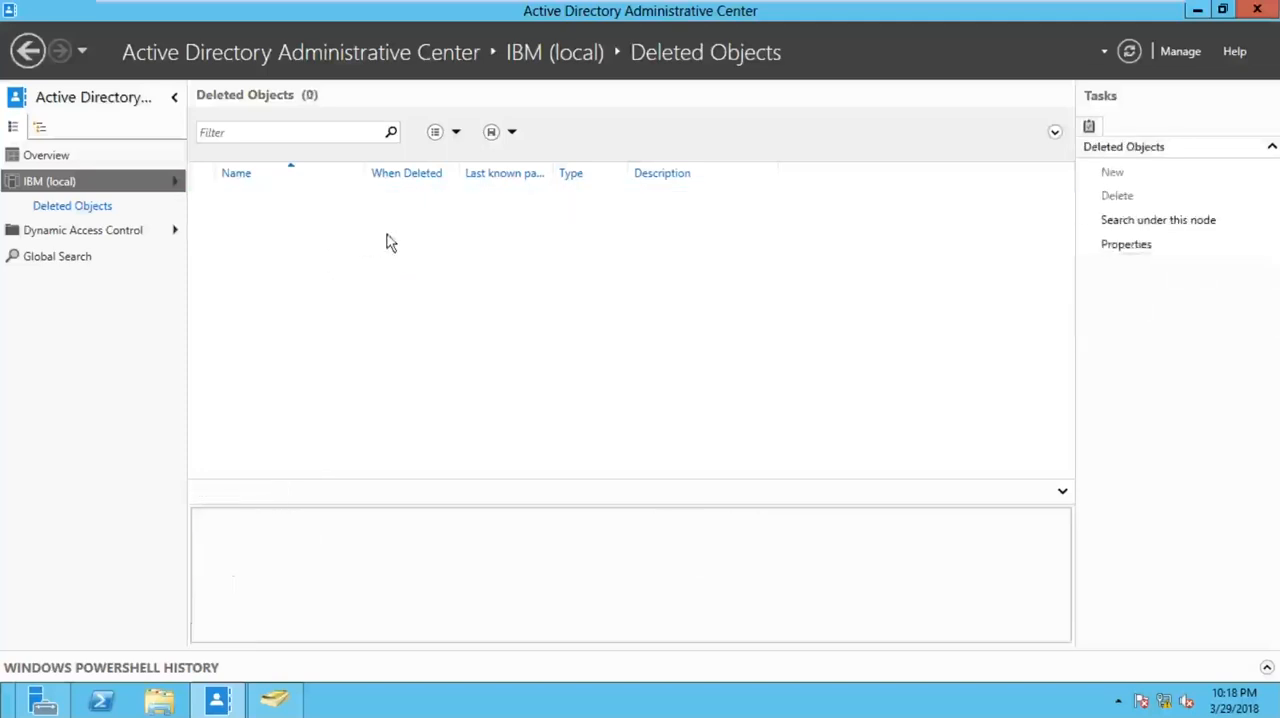
- Minimize Active Directory Administrative Center, switch to Active Directory Users and Computers and refresh the Users container
click(1197, 10)
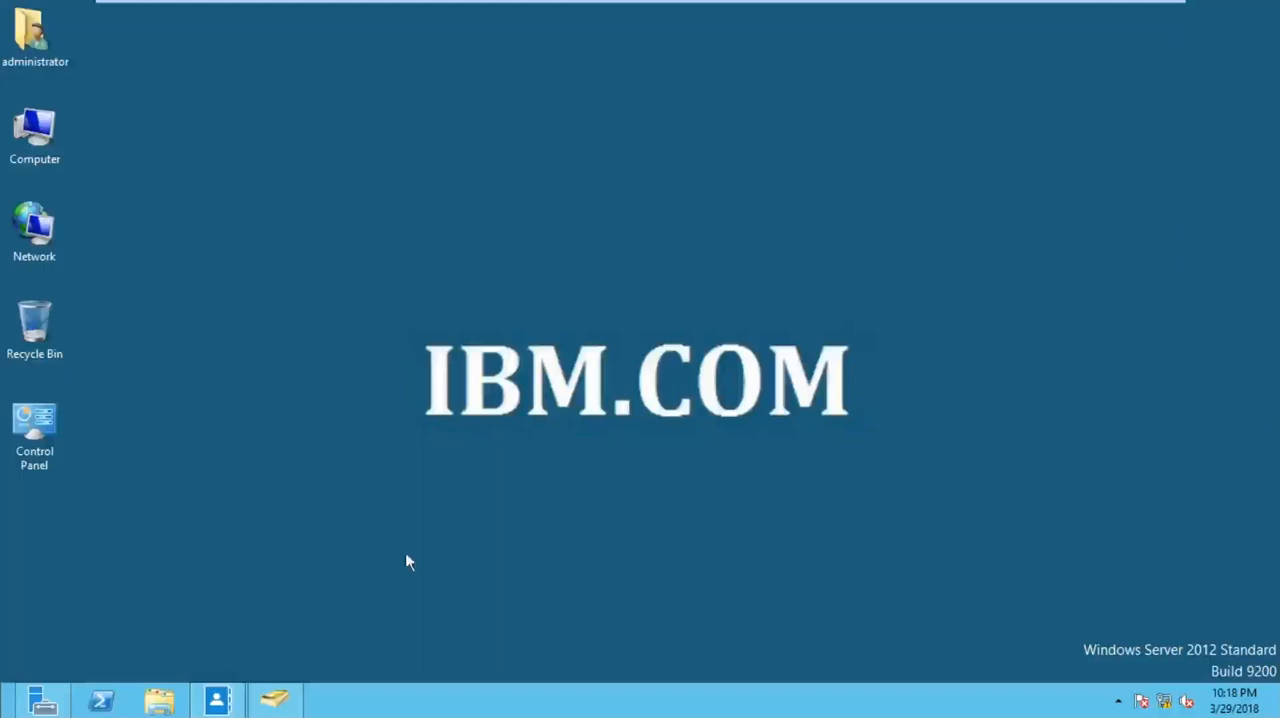
click(275, 700)
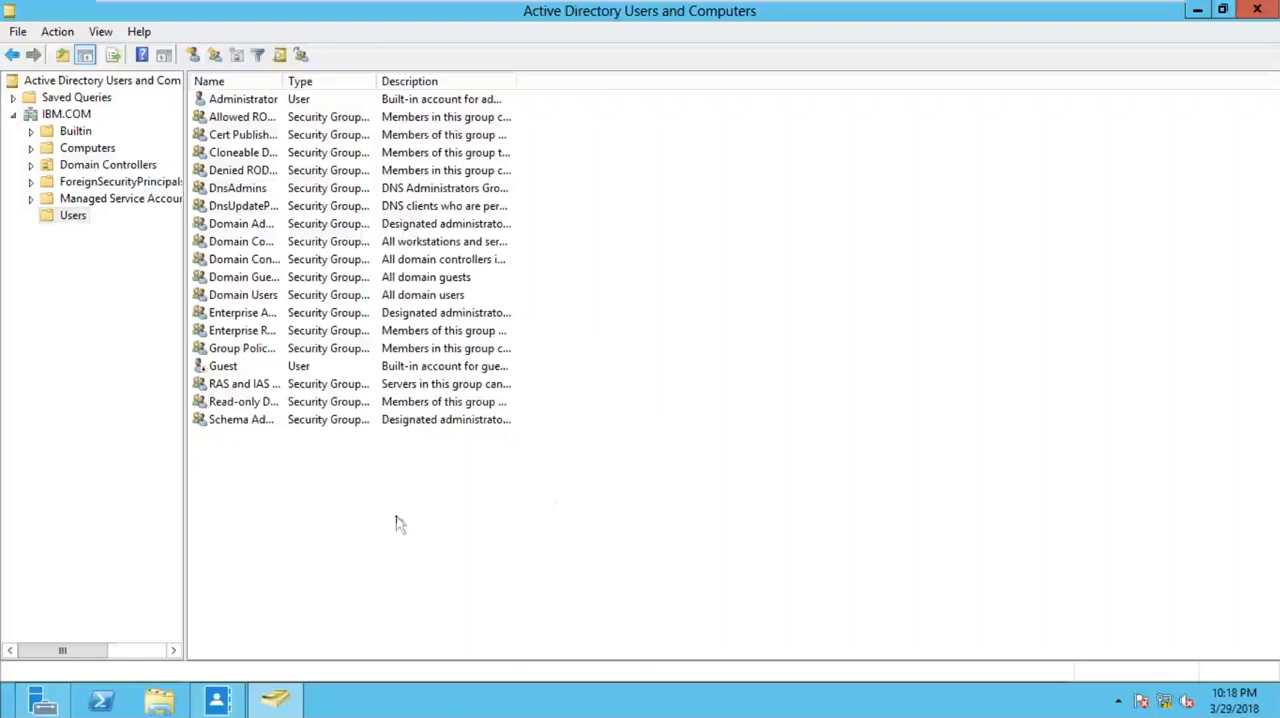
right_click(718, 253)
click(768, 356)
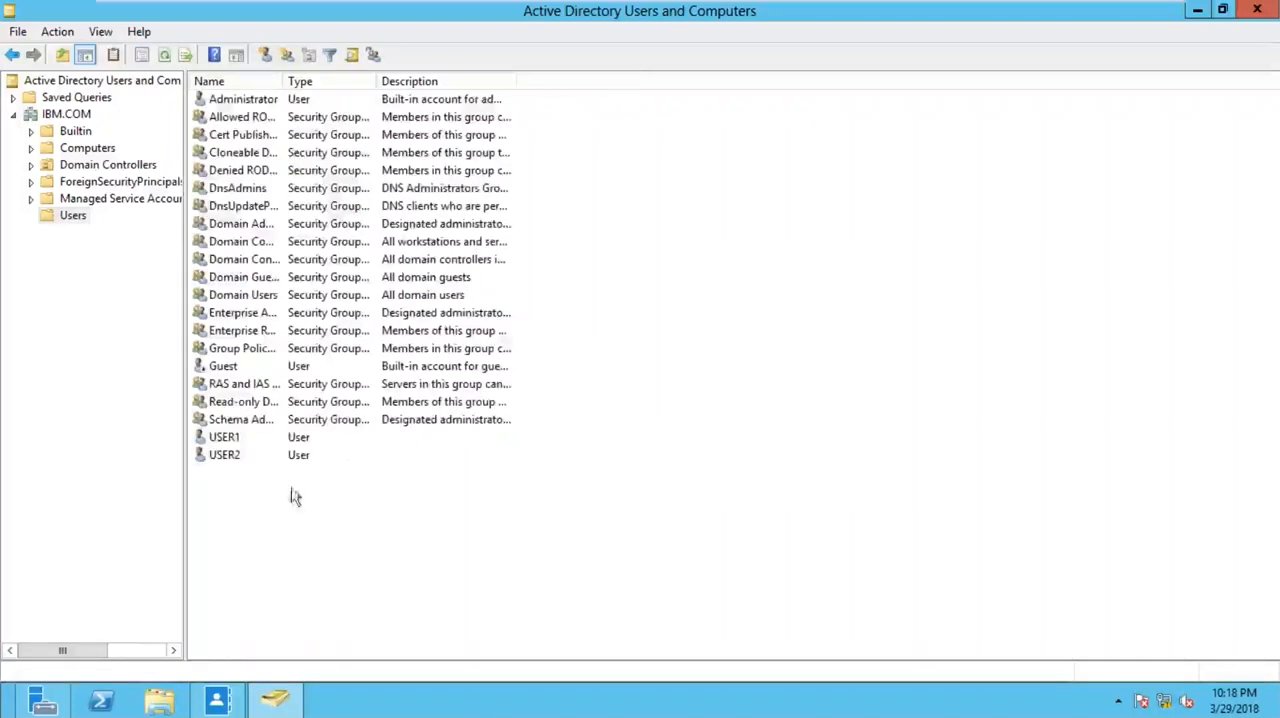
- Check the department in USER1's organization properties, close them without changes and minimize the open windows
click(230, 440)
right_click(234, 440)
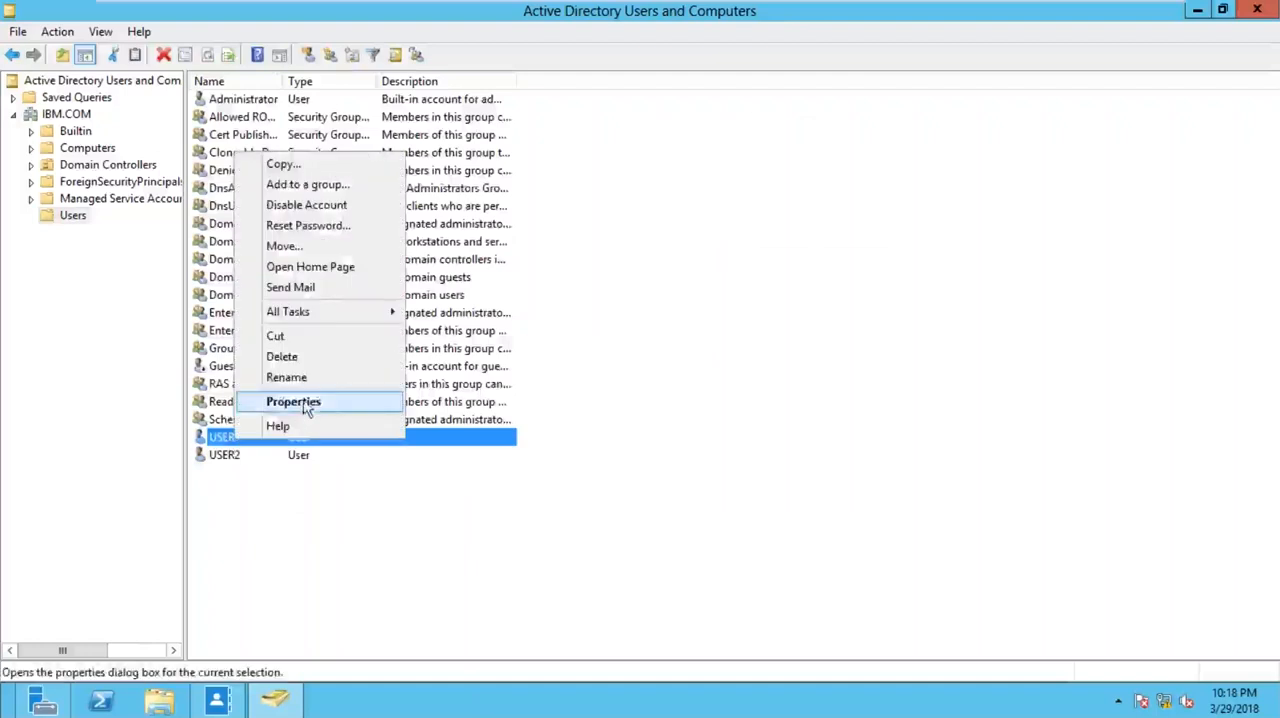
click(300, 403)
click(778, 168)
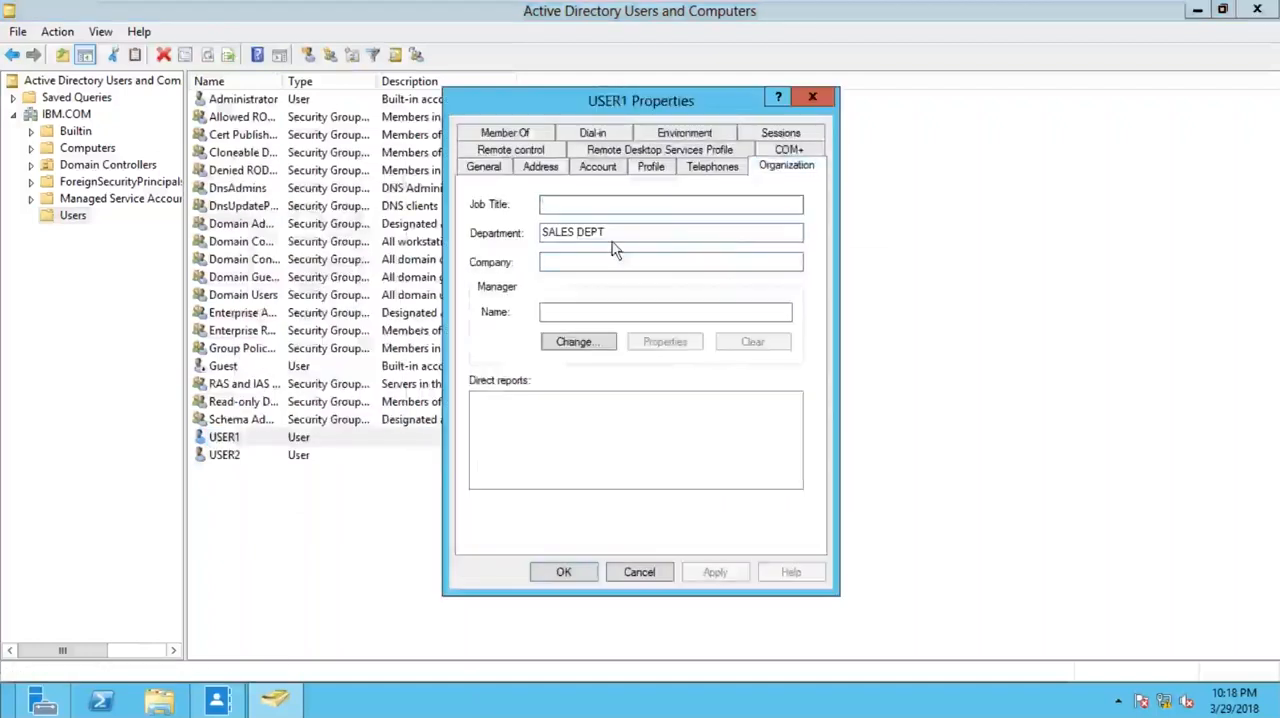
click(812, 97)
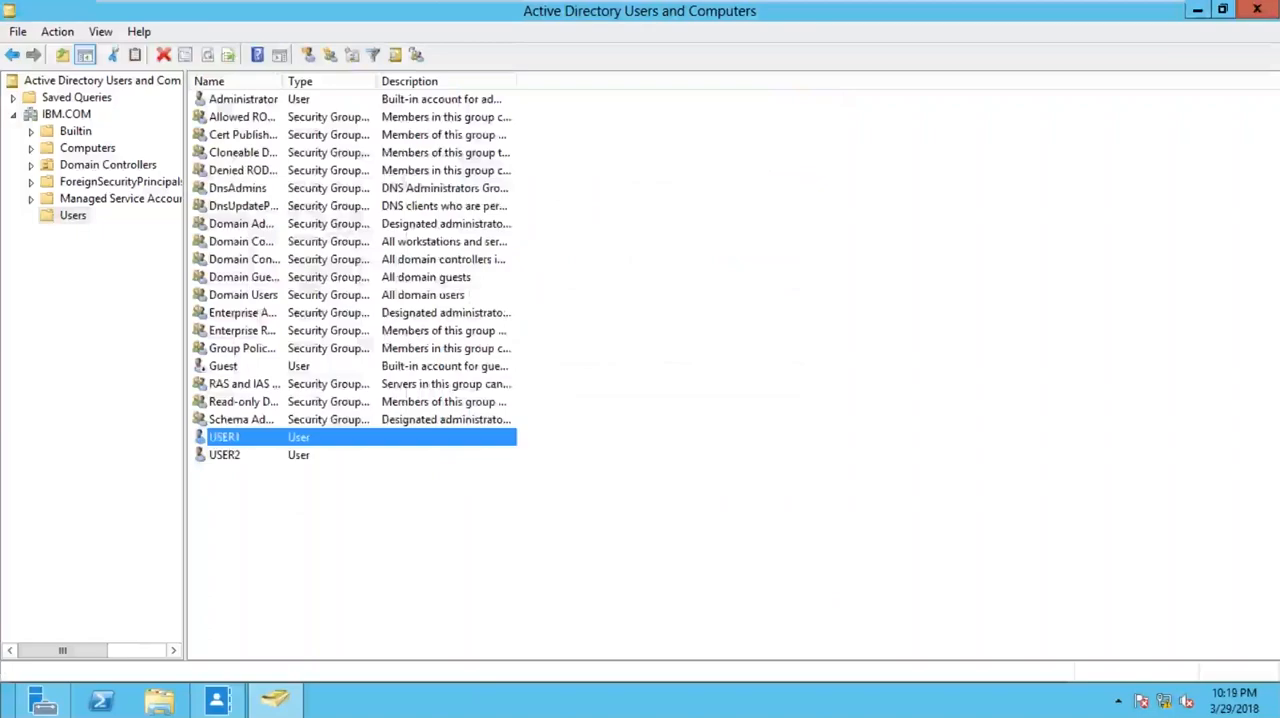
click(1206, 14)
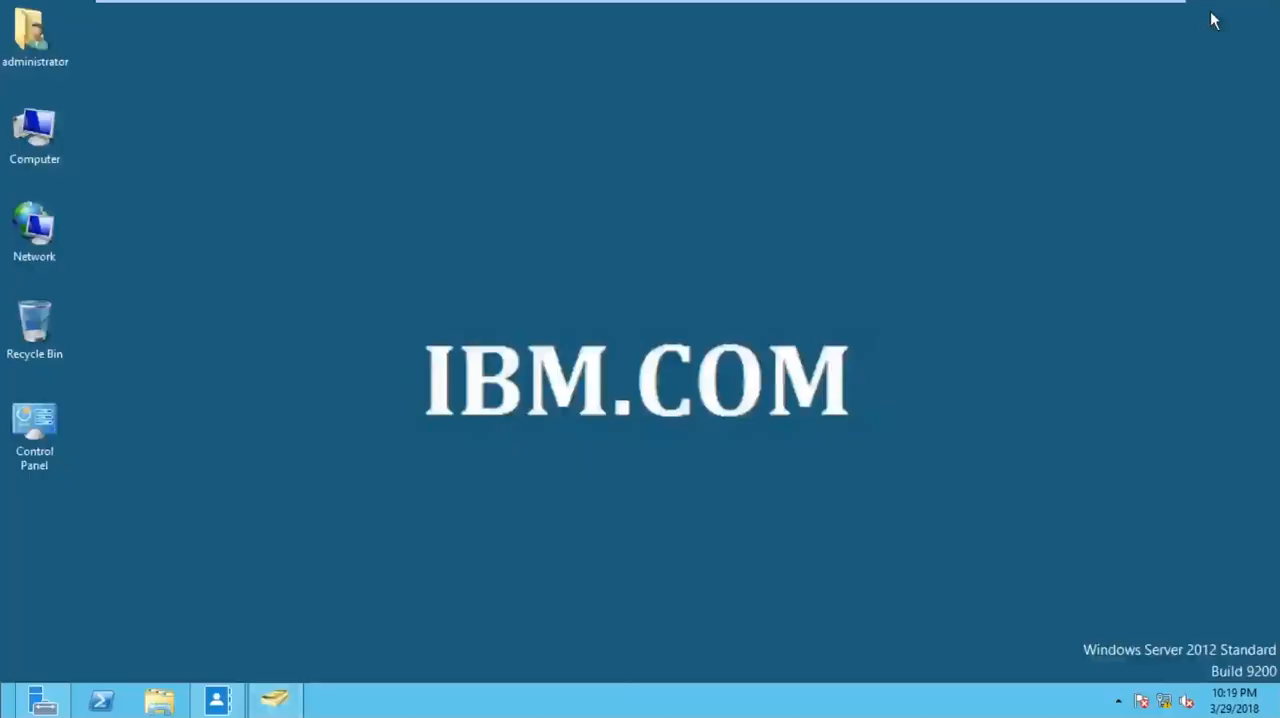
click(1108, 12)
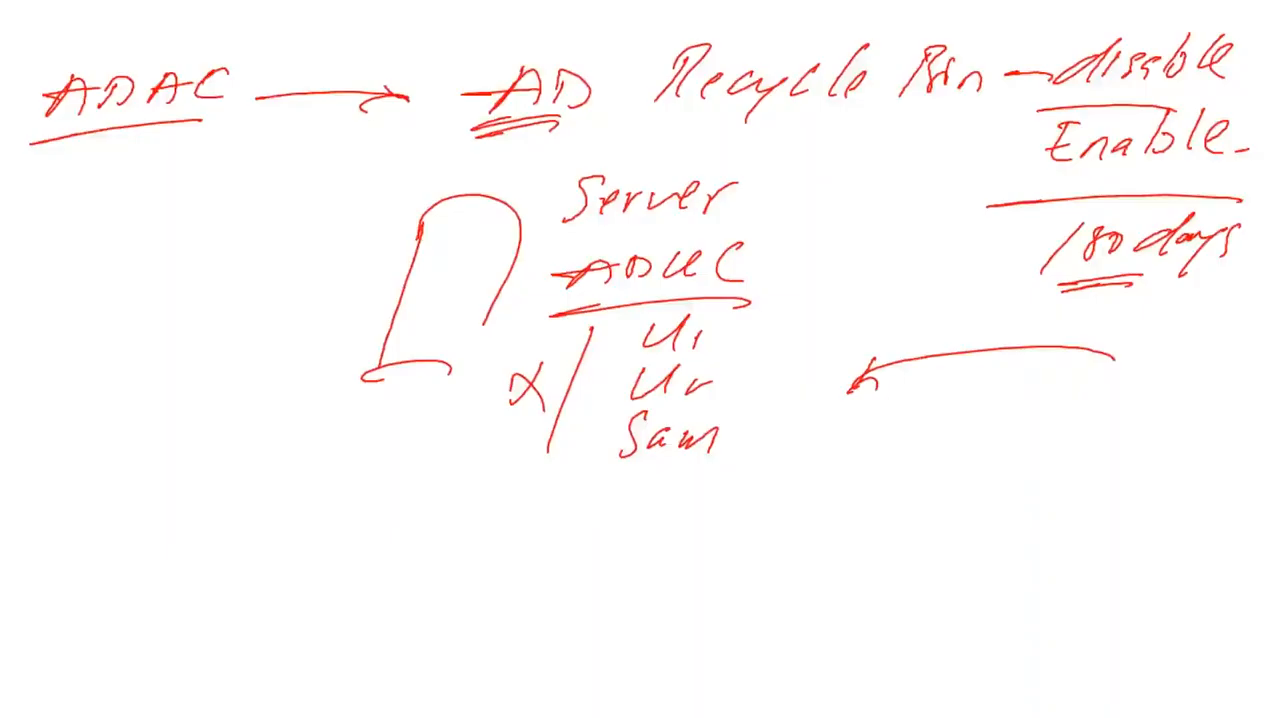